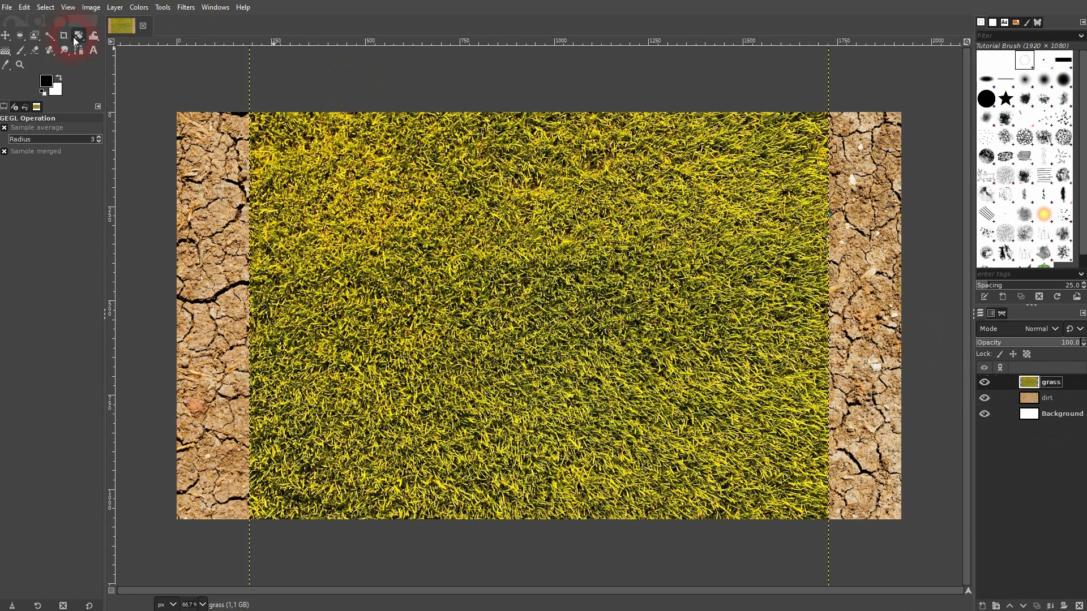
Rotate the grass layer by 90 degrees about its centre
click(477, 290)
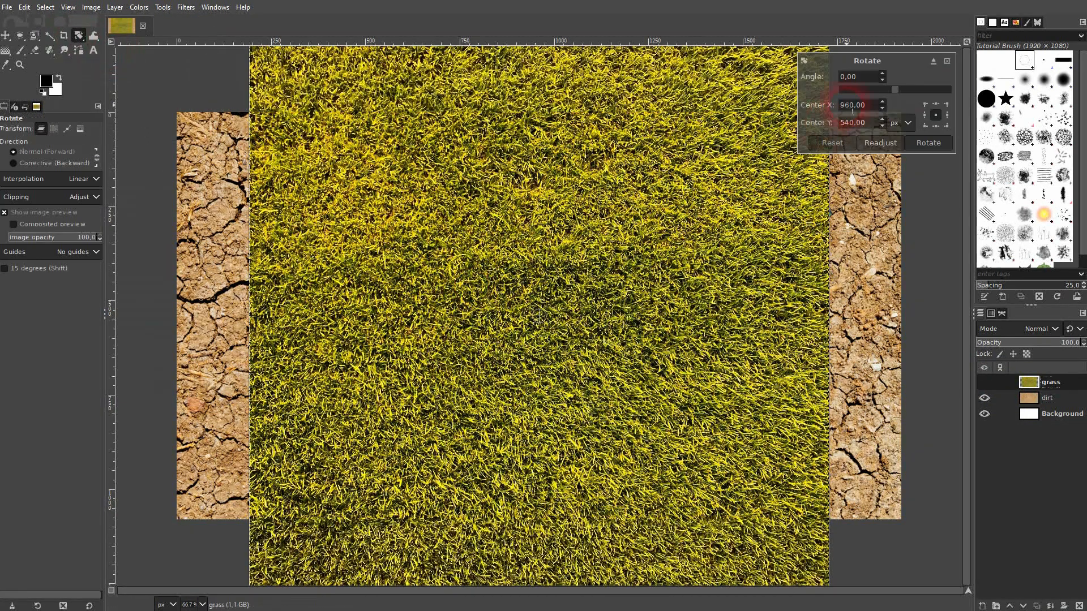
drag(869, 85, 836, 73)
text(90)
key(Tab)
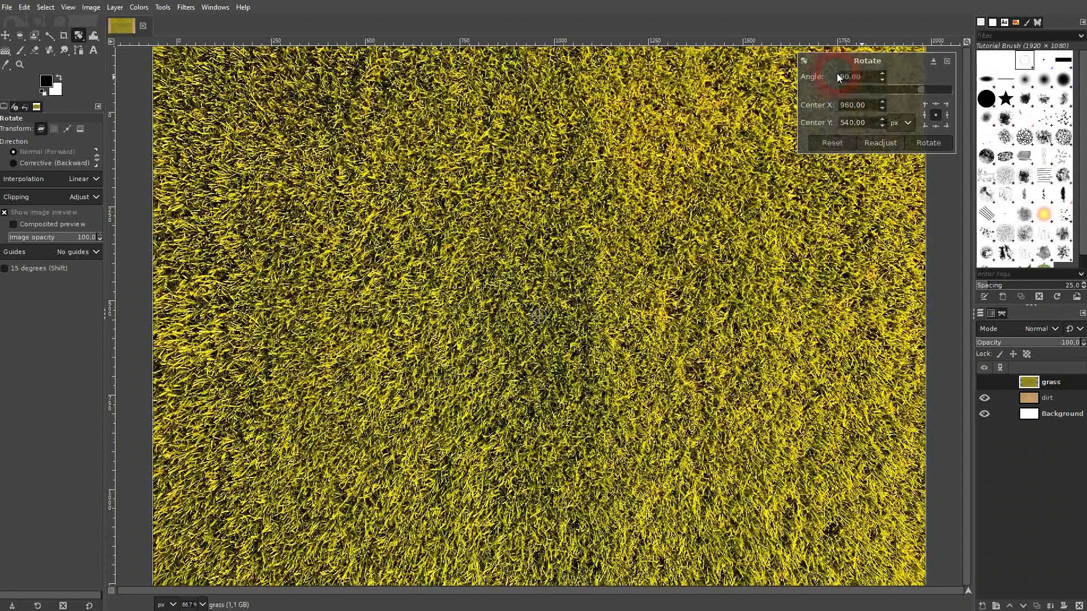
click(928, 143)
scroll(352, 314, down, 2)
scroll(351, 311, up, 1)
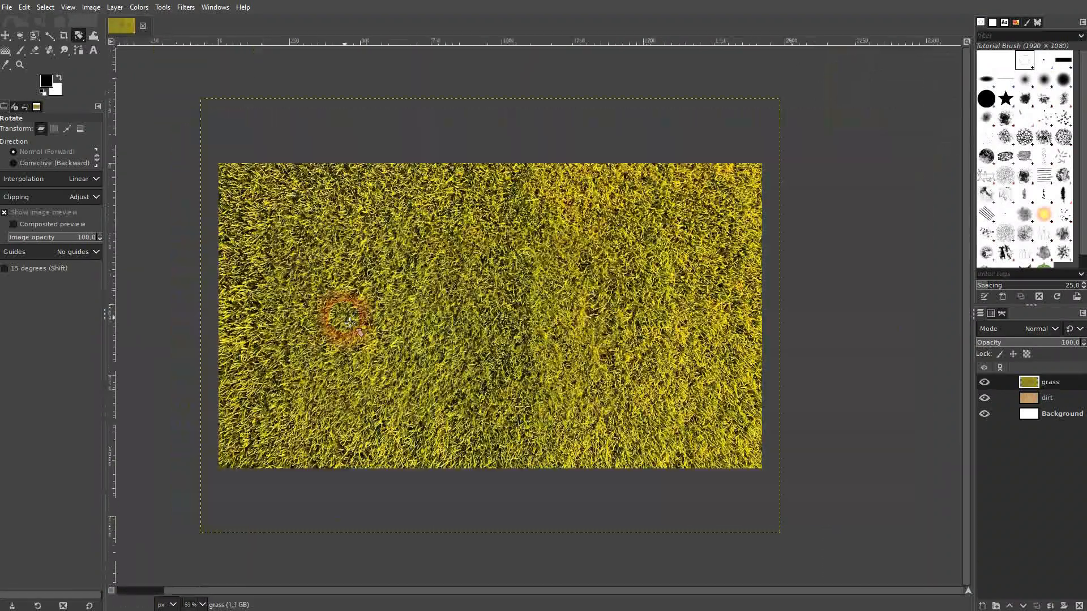
Hide the grass layer and add the text "GRASS" above the dirt layer
click(983, 383)
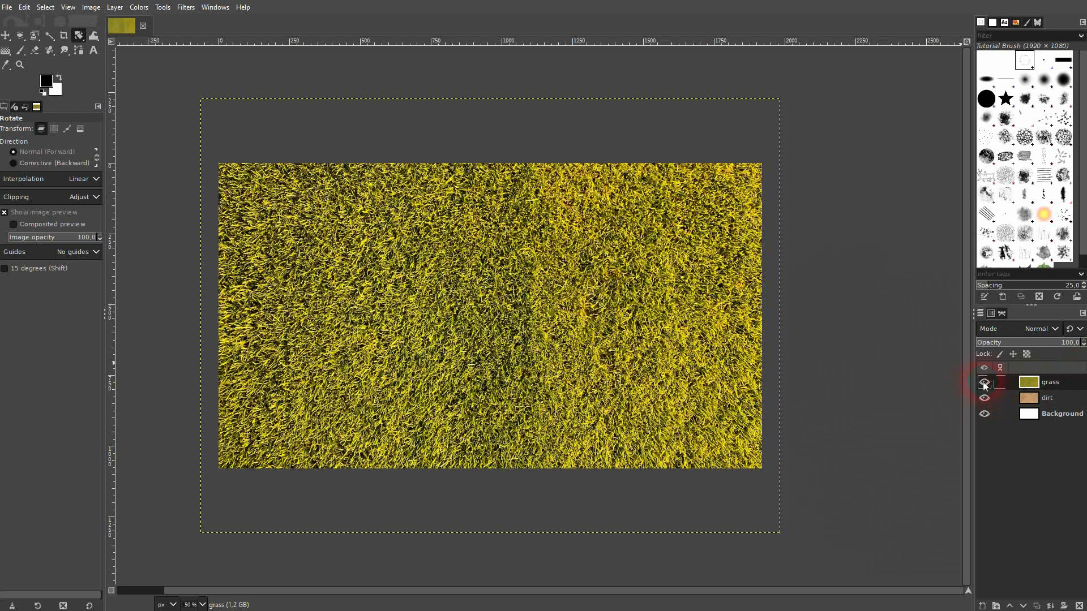
click(1057, 400)
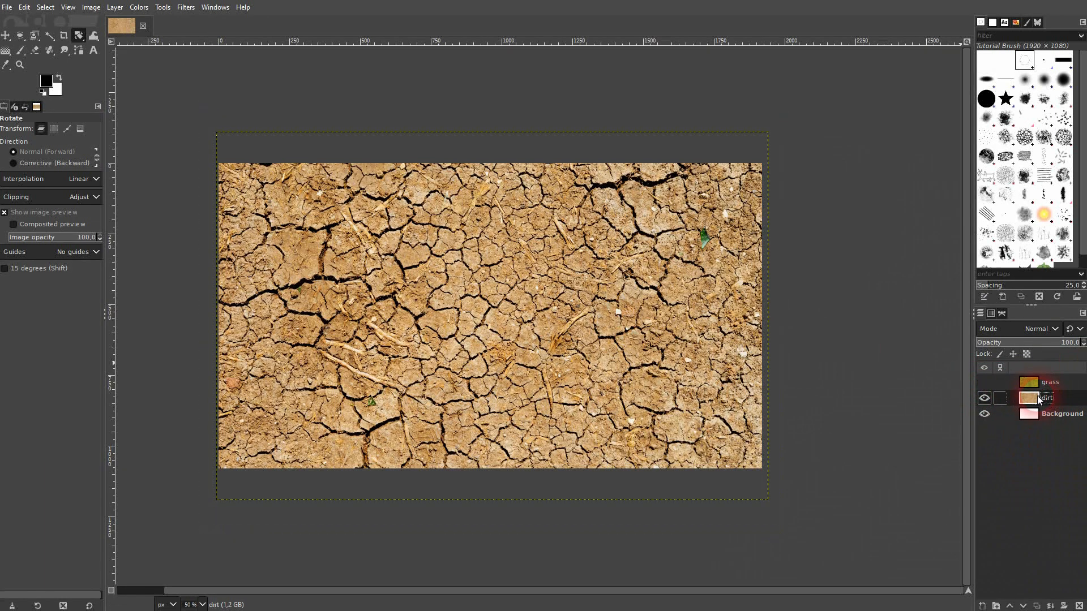
click(94, 51)
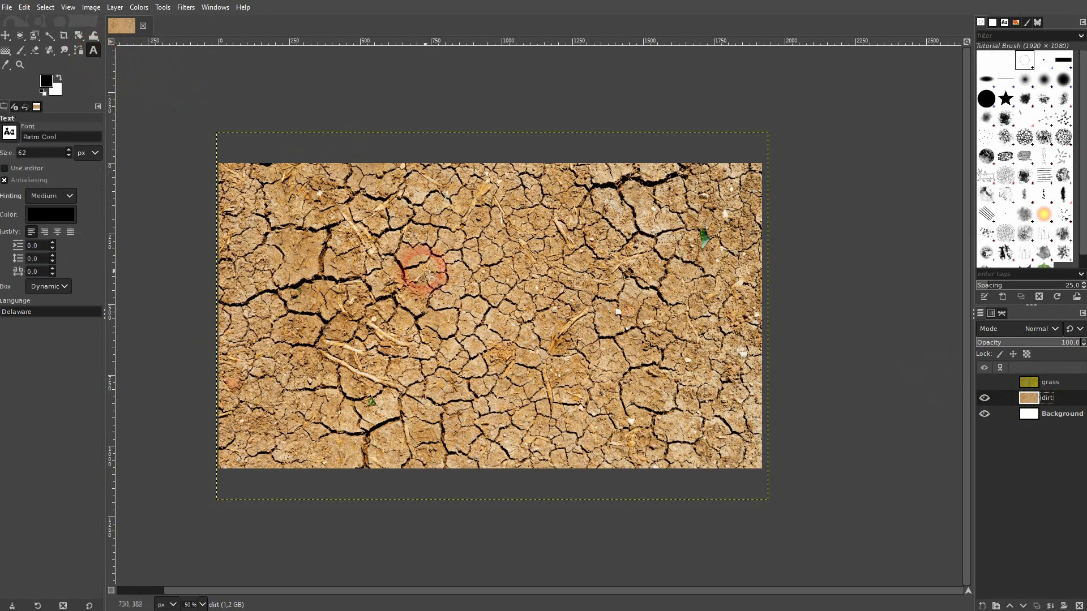
click(462, 282)
text(GRASS)
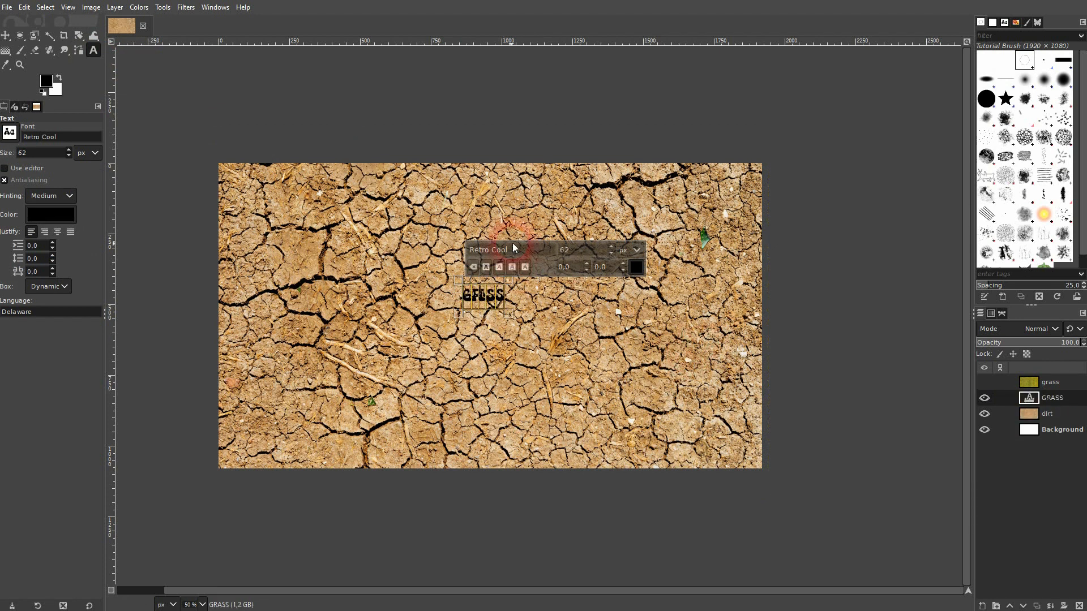
Set the font of the GRASS text to Arial Heavy
drag(516, 246, 455, 250)
text(a)
scroll(514, 292, down, 2)
click(511, 367)
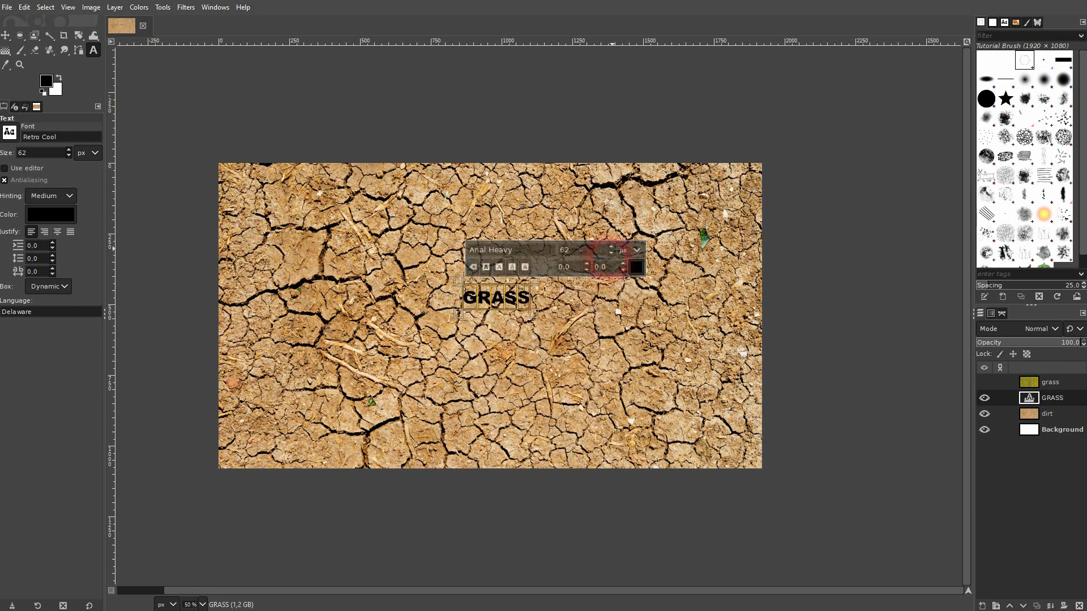
Set the size of the GRASS text to 500 px
double_click(553, 255)
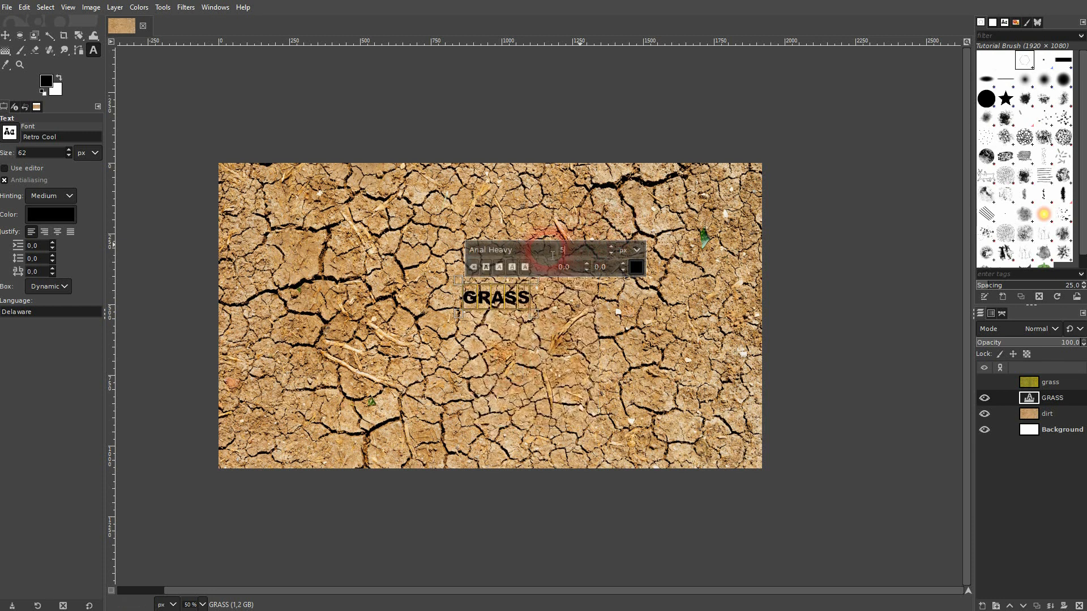
text(500)
key(Return)
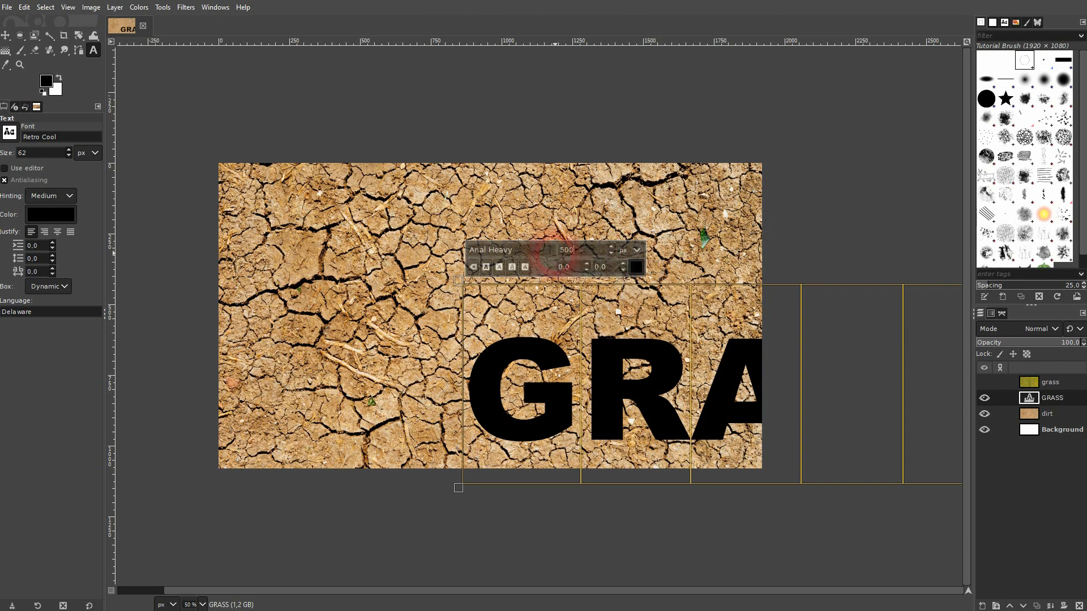
Reduce the size of the GRASS text to 450 px
double_click(553, 255)
text(450)
key(Return)
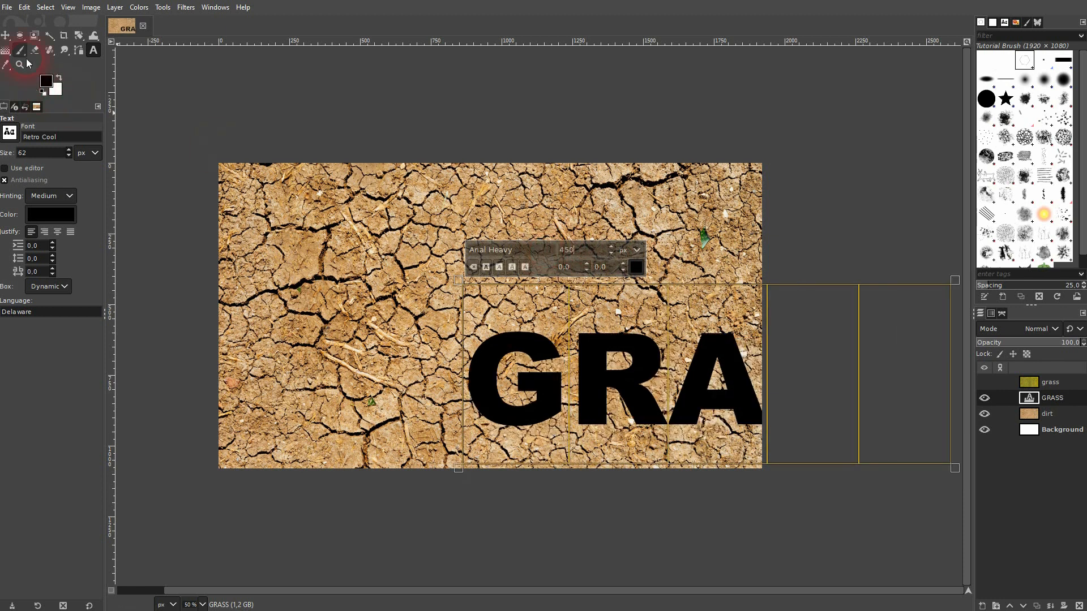
Centre the GRASS text horizontally and vertically relative to the image with the Alignment tool
drag(10, 36, 34, 54)
click(485, 359)
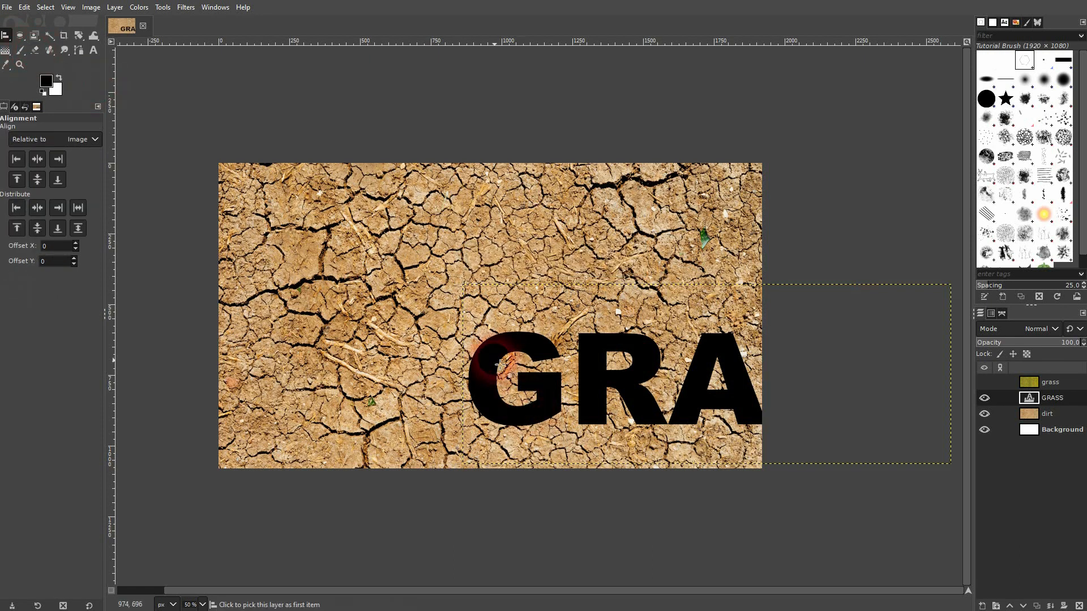
click(33, 161)
click(38, 181)
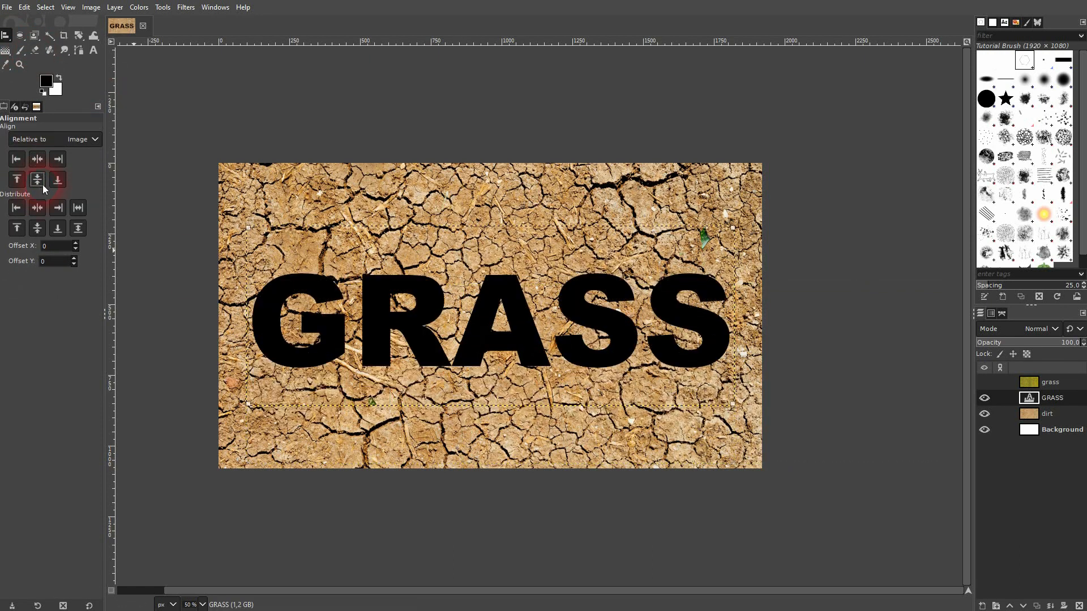
drag(9, 35, 35, 37)
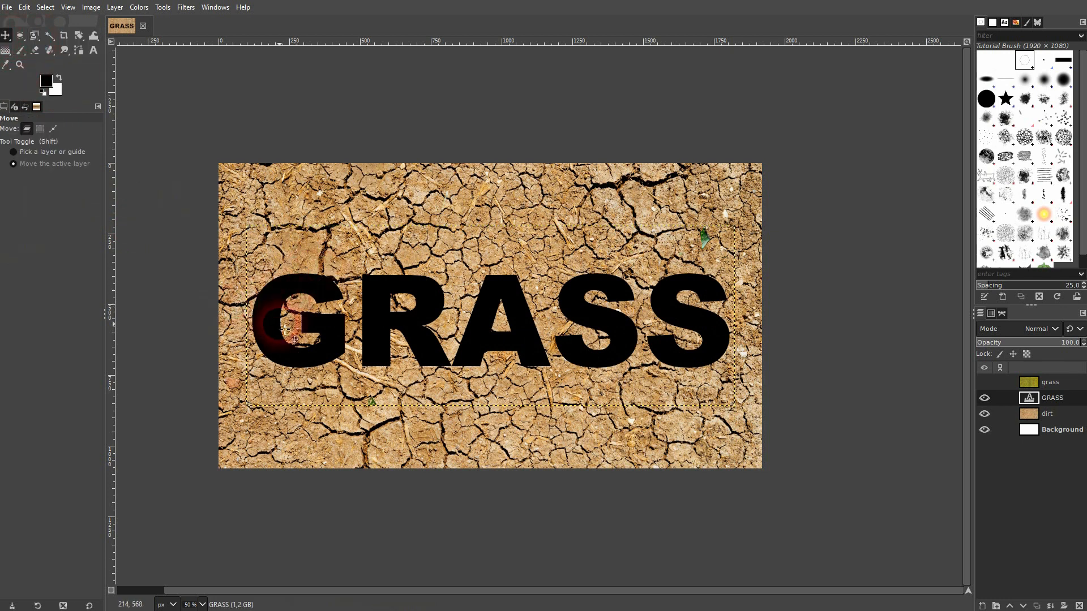
key(shift+j)
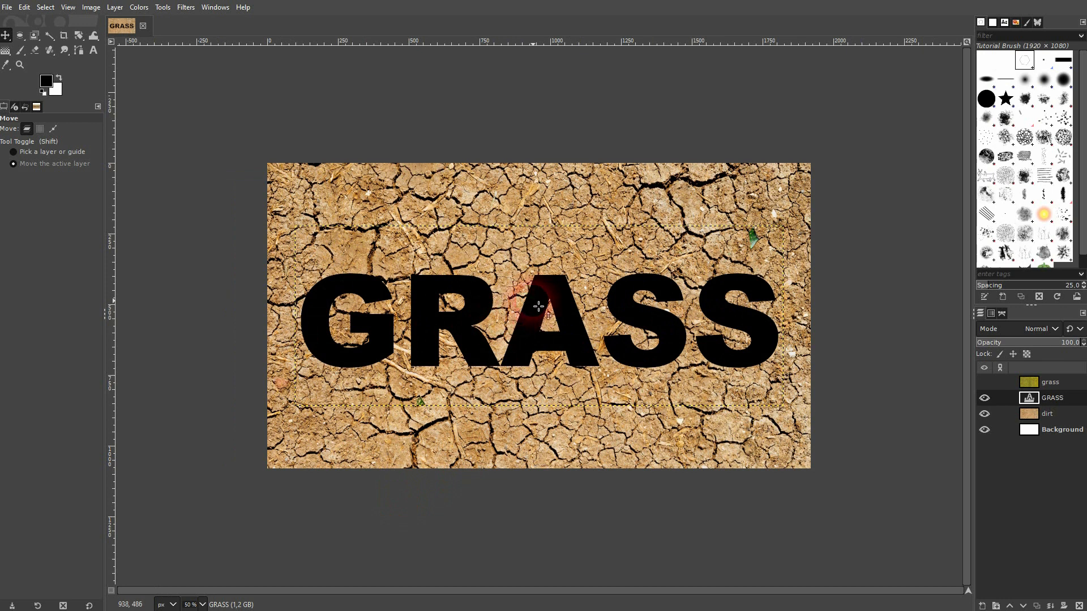
Create a selection from the GRASS text layer's alpha and hide that text layer
click(985, 386)
click(985, 386)
click(1029, 398)
right_click(1029, 401)
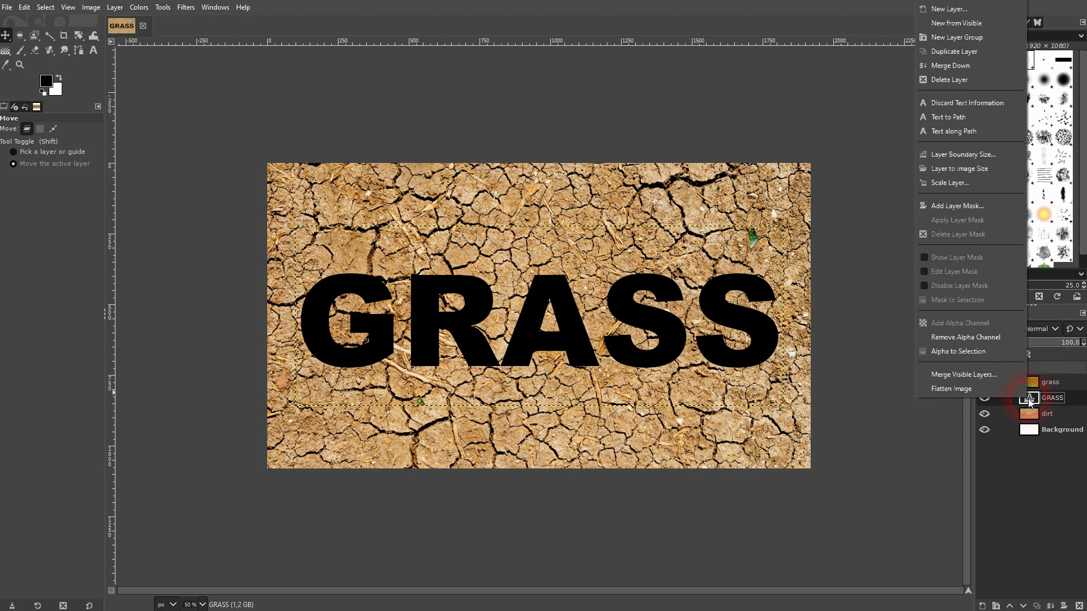
click(966, 355)
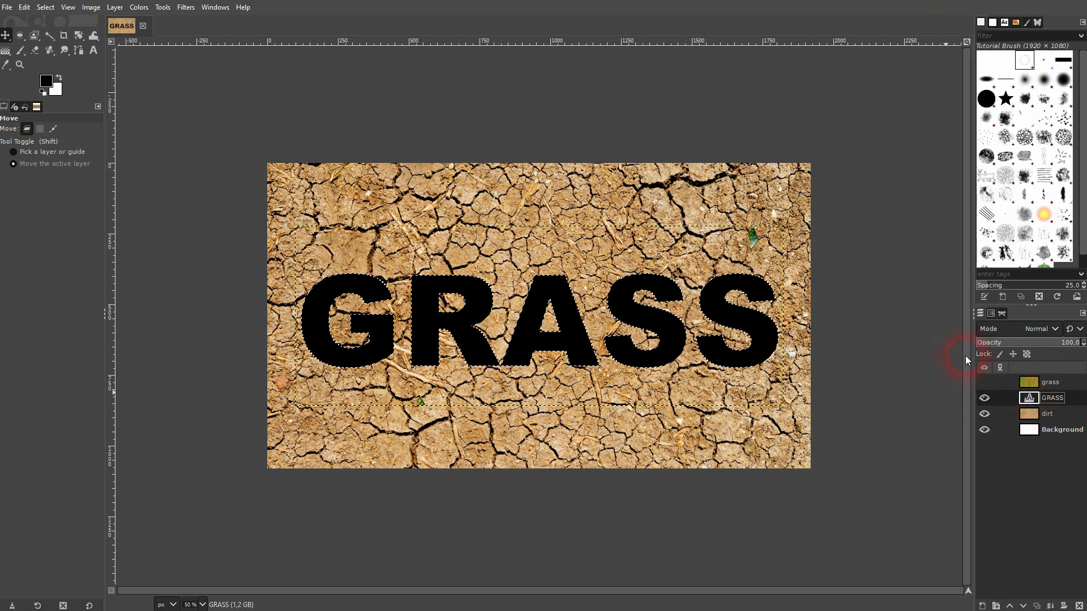
click(985, 398)
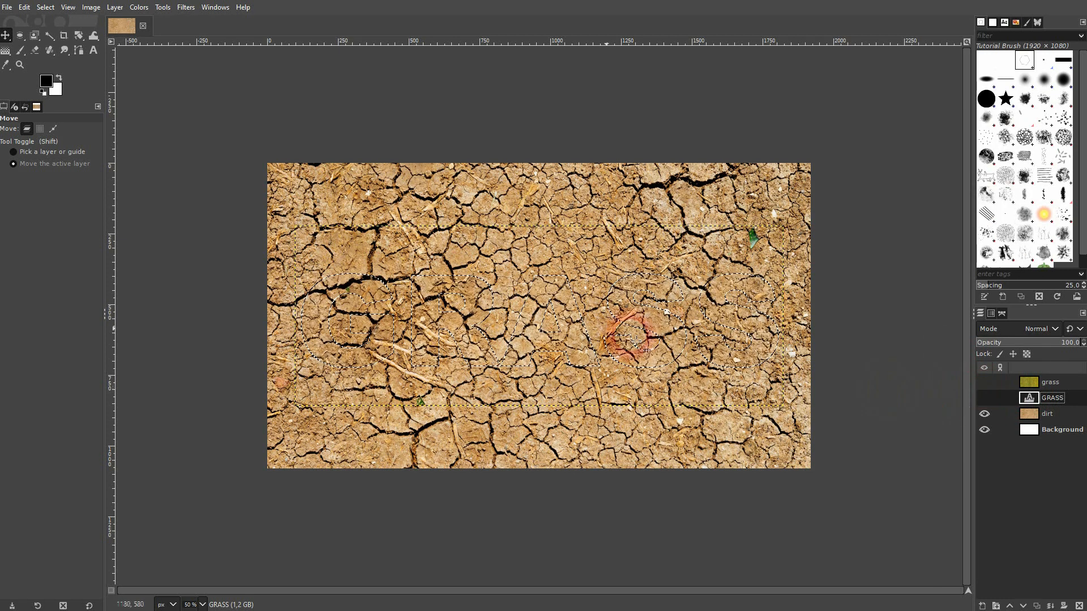
click(985, 399)
click(983, 400)
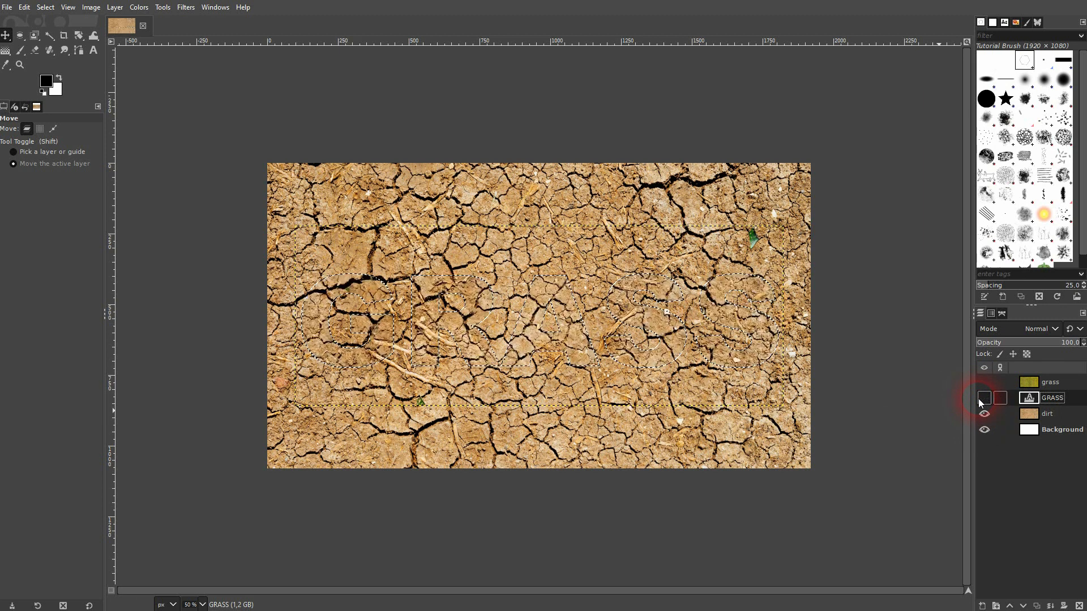
Feather the letter-shaped selection by 10 px
click(44, 8)
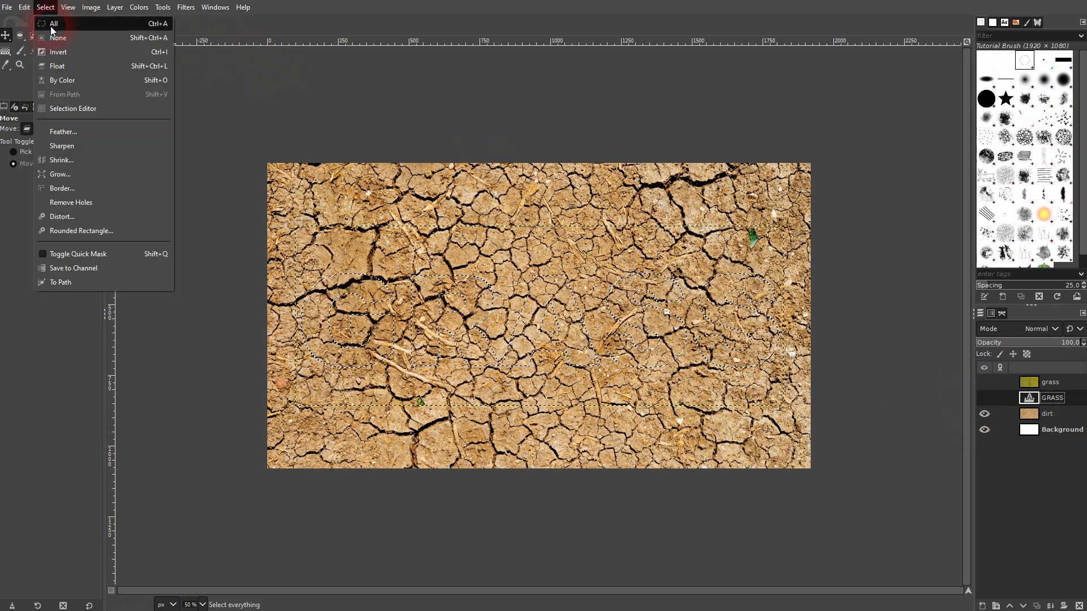
click(80, 127)
drag(94, 97, 226, 120)
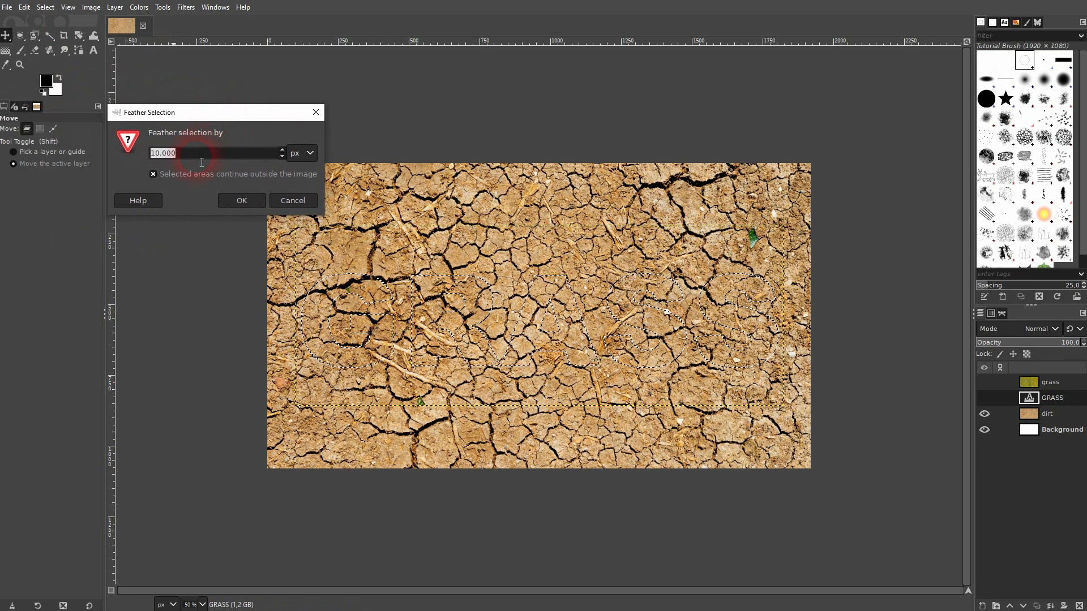
click(241, 200)
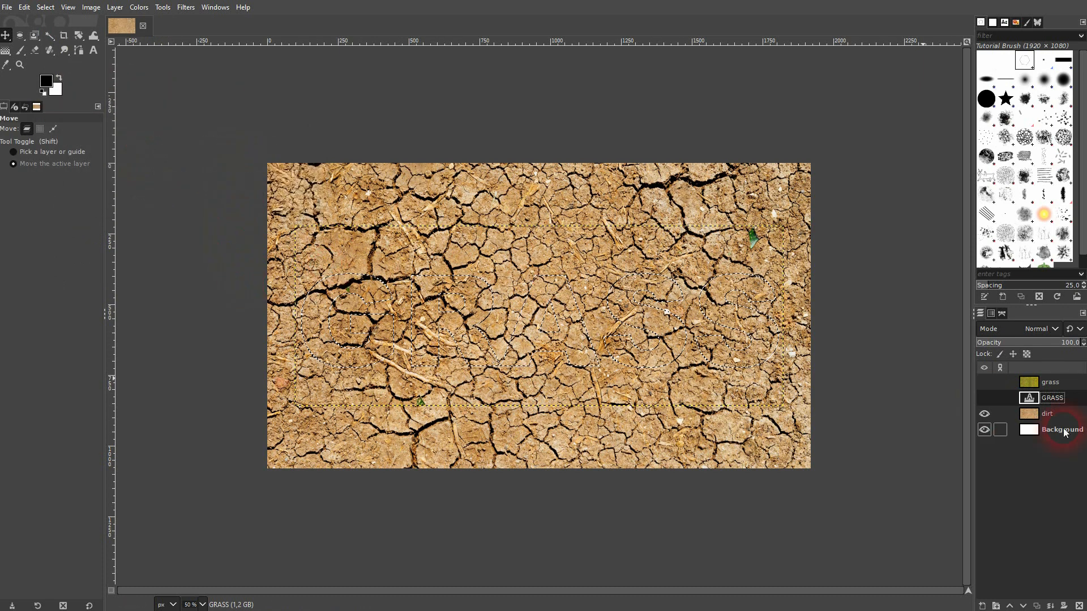
Show the grass layer and add a layer mask to it initialized from the selection
click(984, 383)
click(1033, 384)
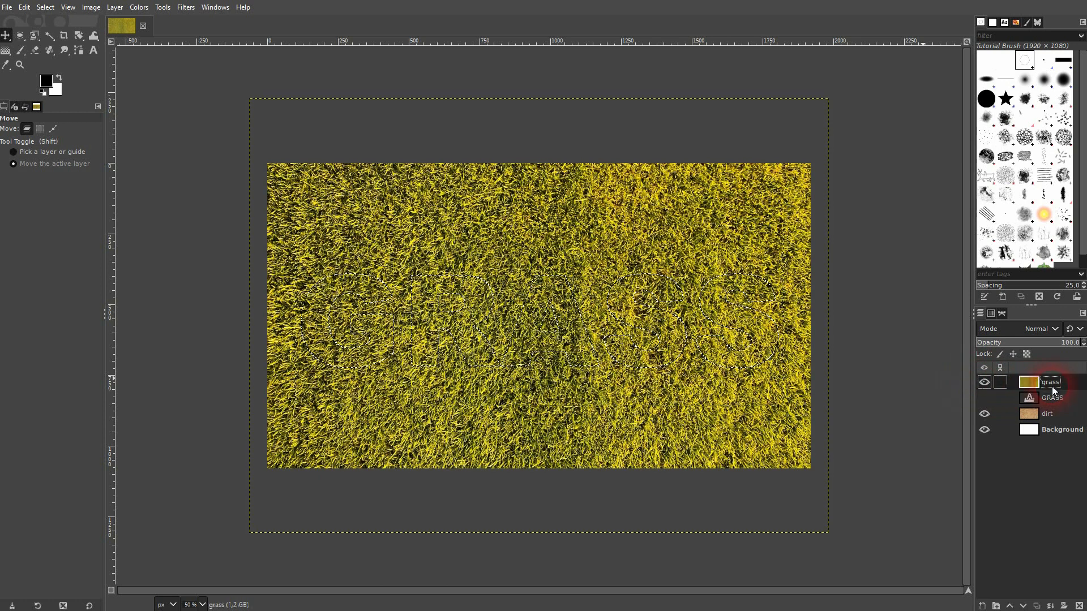
right_click(1050, 386)
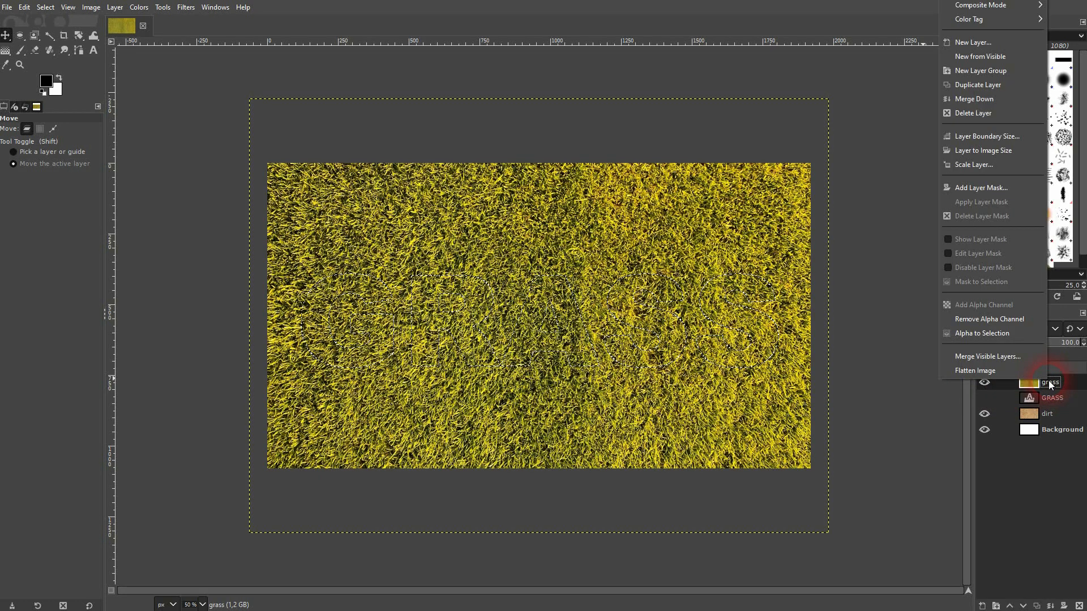
click(983, 188)
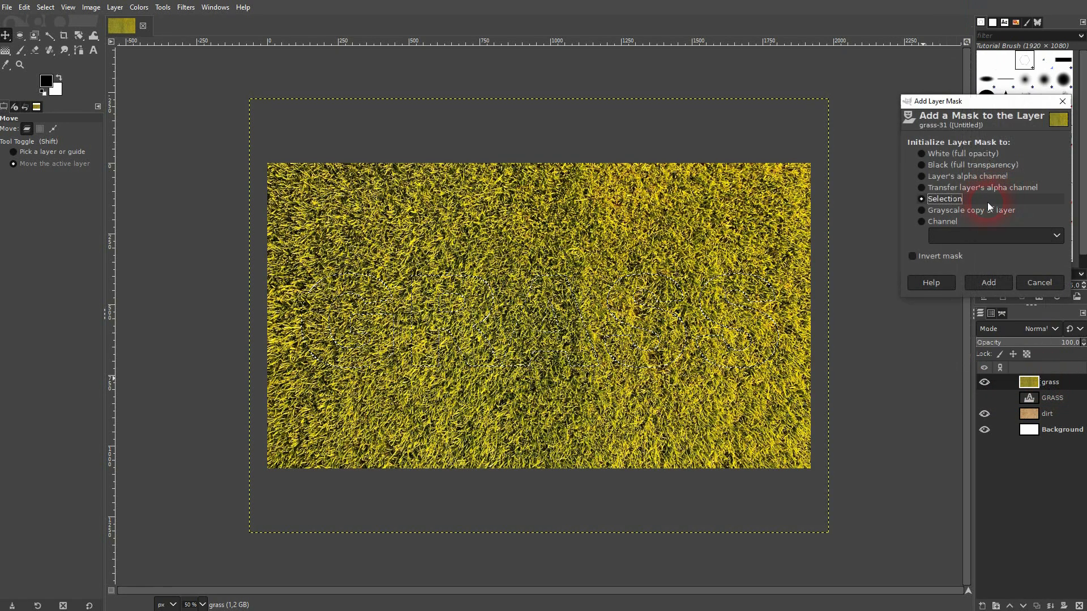
click(985, 282)
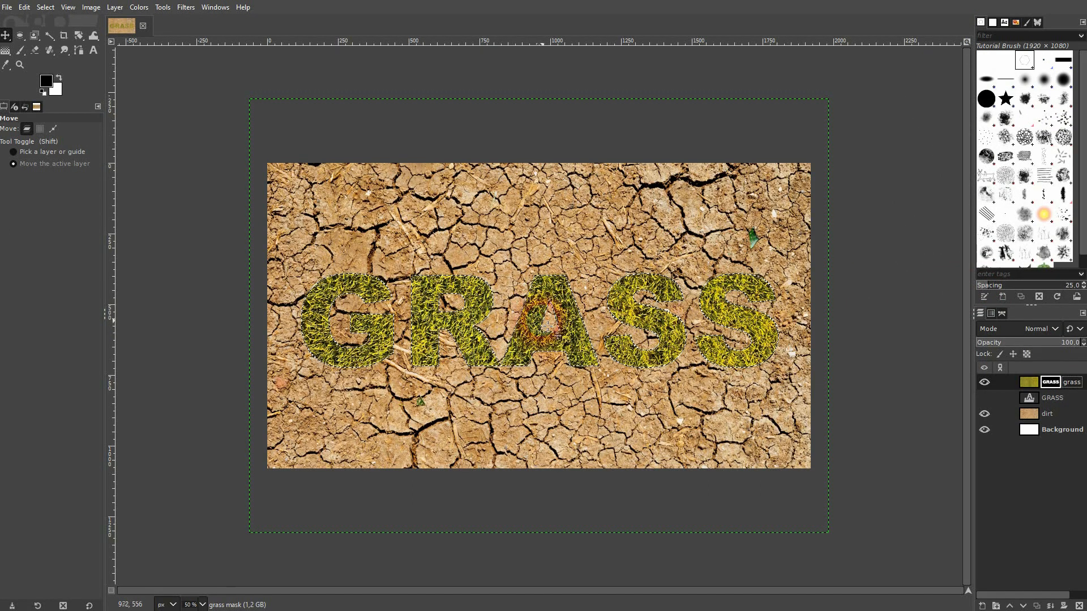
Clear the selection around the grass-filled letters
click(45, 7)
click(66, 39)
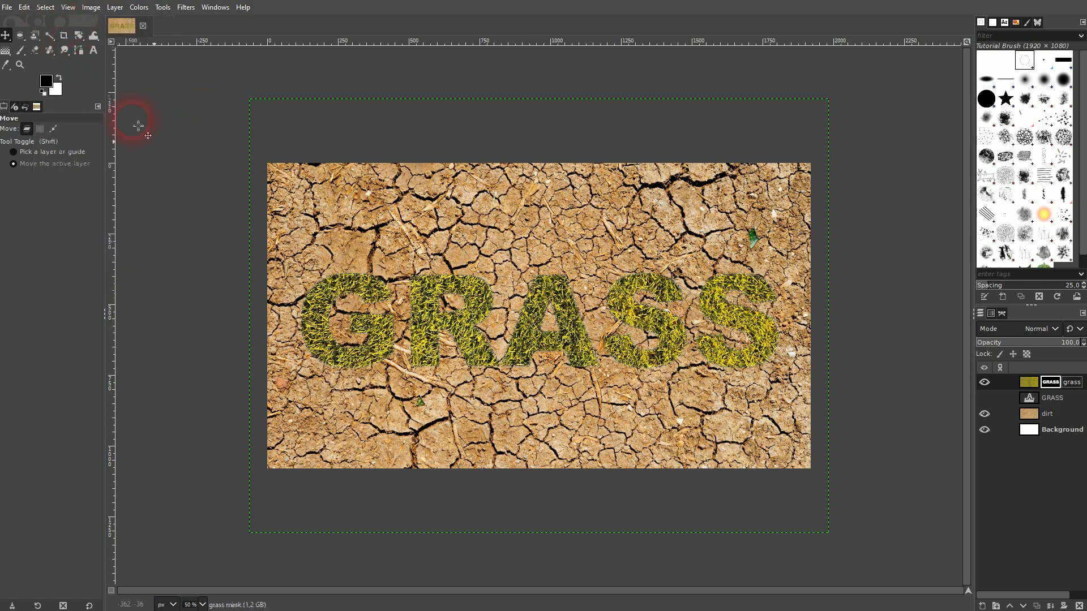
scroll(373, 355, up, 1)
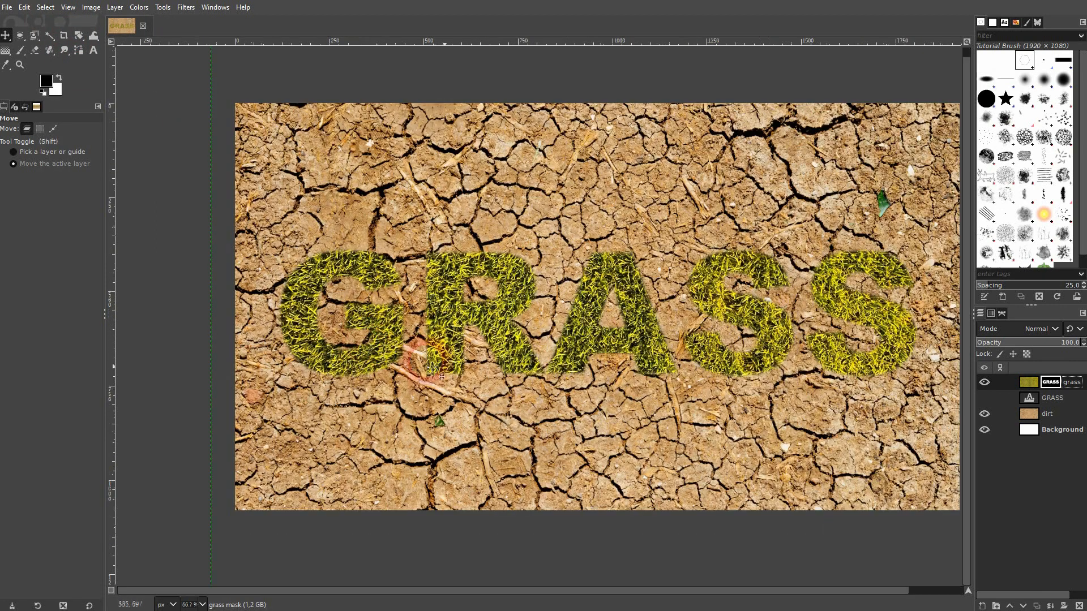
scroll(558, 379, right, 2)
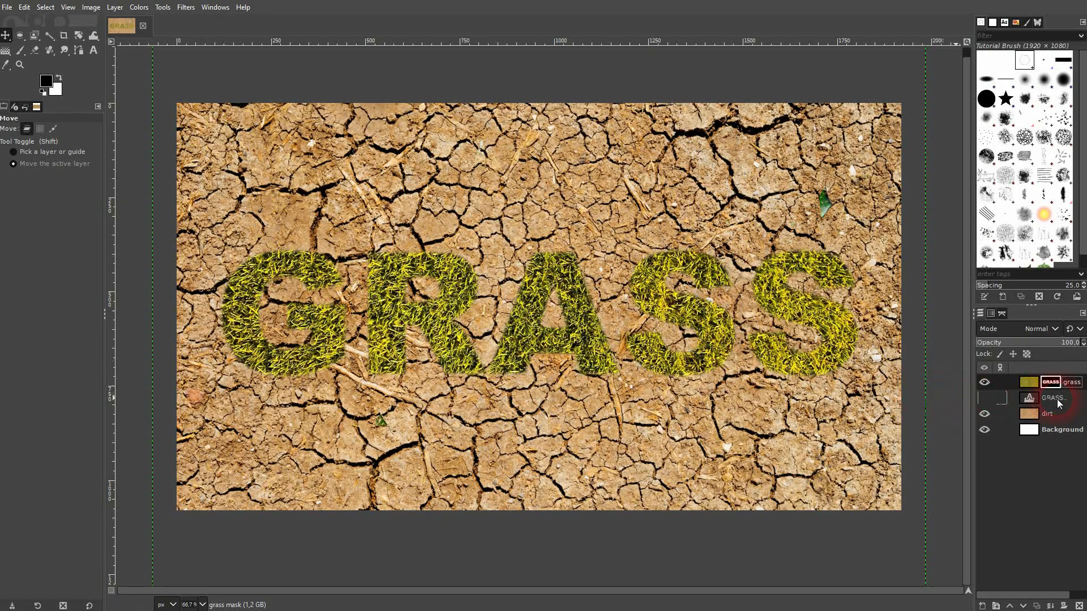
Create a new 1920 × 1080 px layer named "empty" with transparency fill, directly above the GRASS text layer
click(1041, 606)
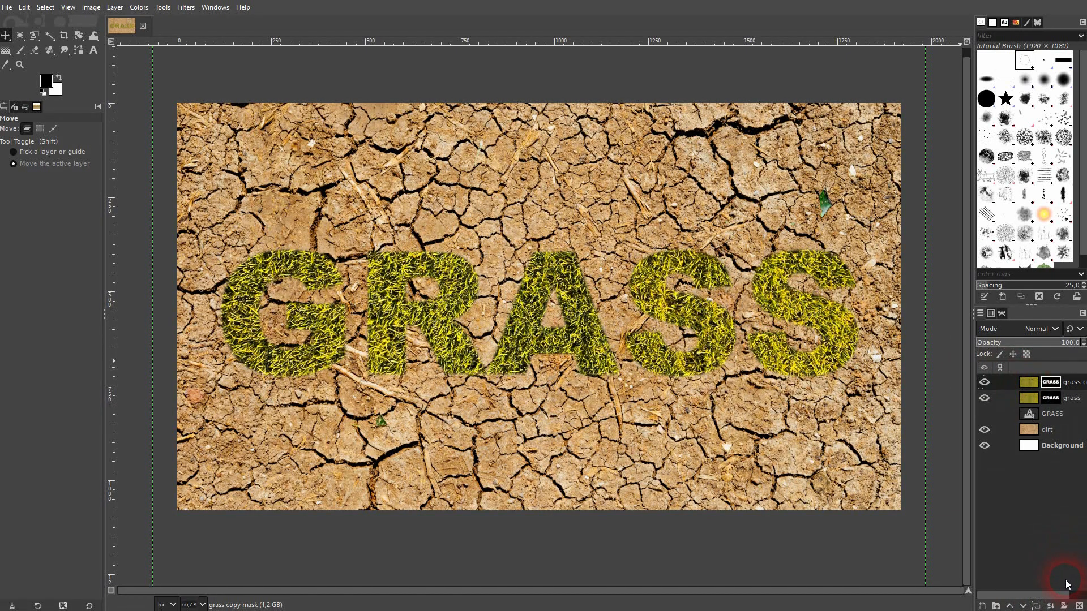
key(ctrl+z)
click(1056, 398)
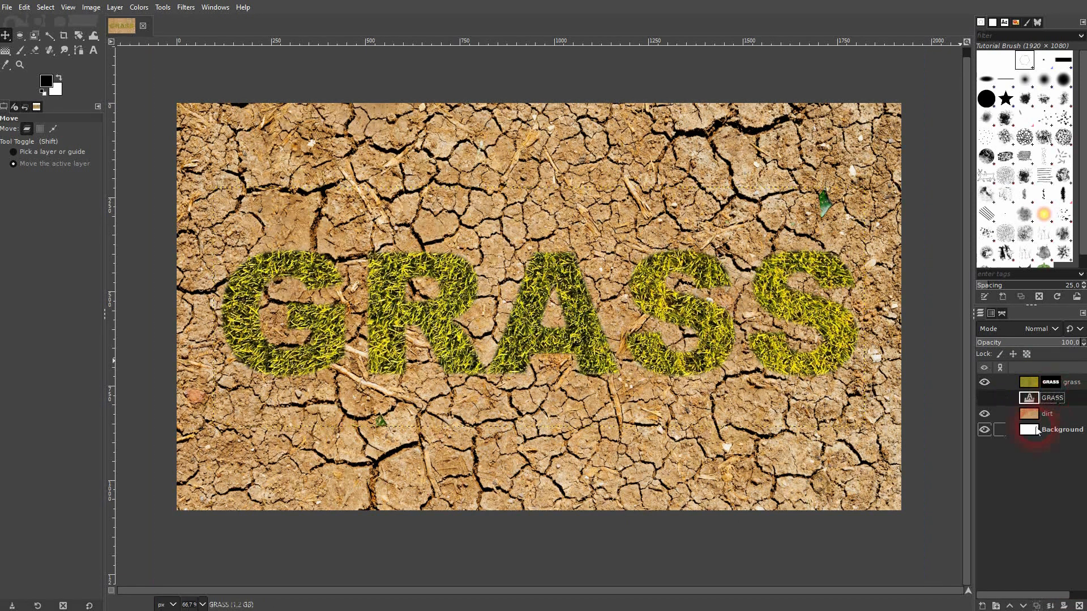
click(984, 605)
text(empo)
key(BackSpace)
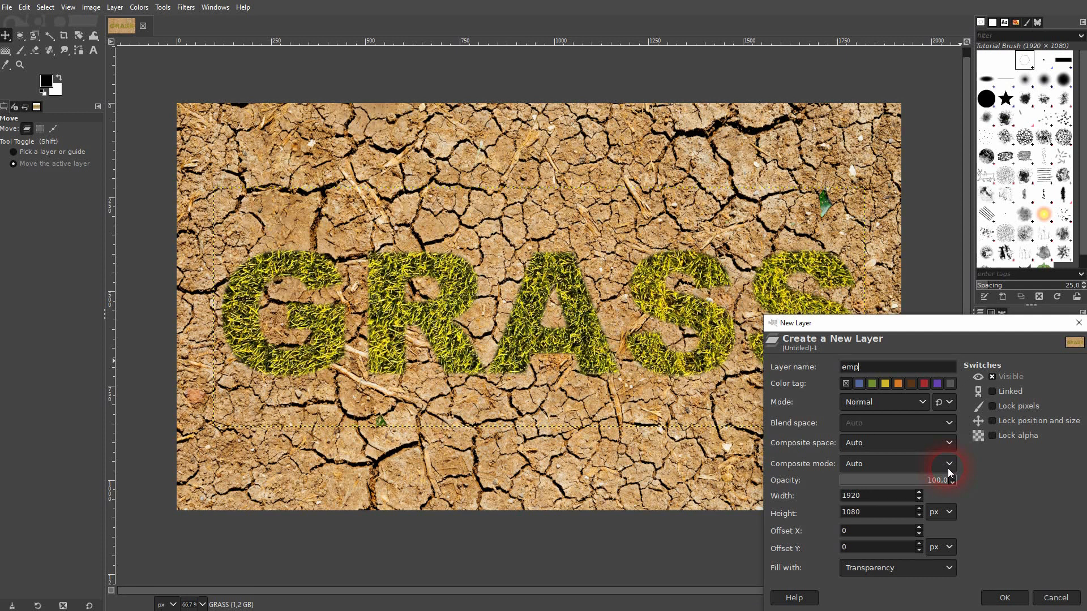
text(ty)
click(921, 576)
click(888, 538)
click(1001, 597)
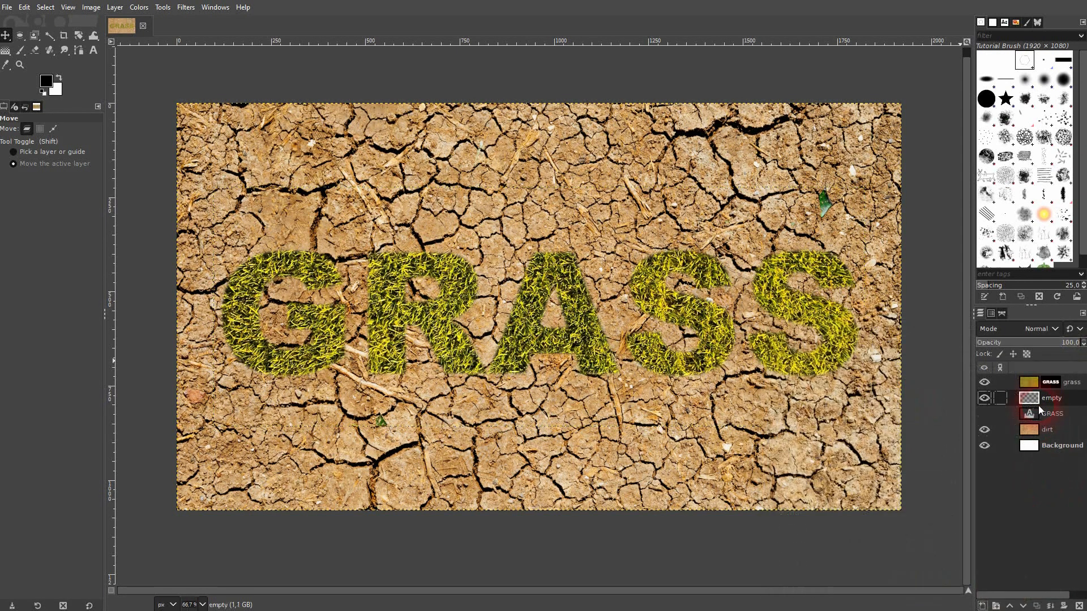
Merge the masked grass layer down into the empty layer
click(1042, 383)
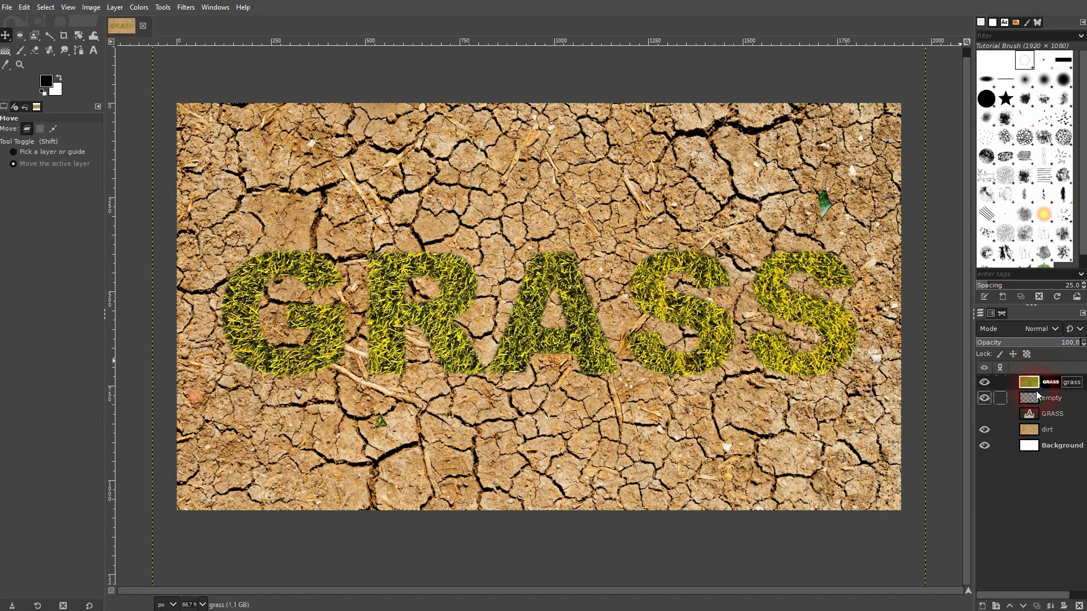
click(1056, 604)
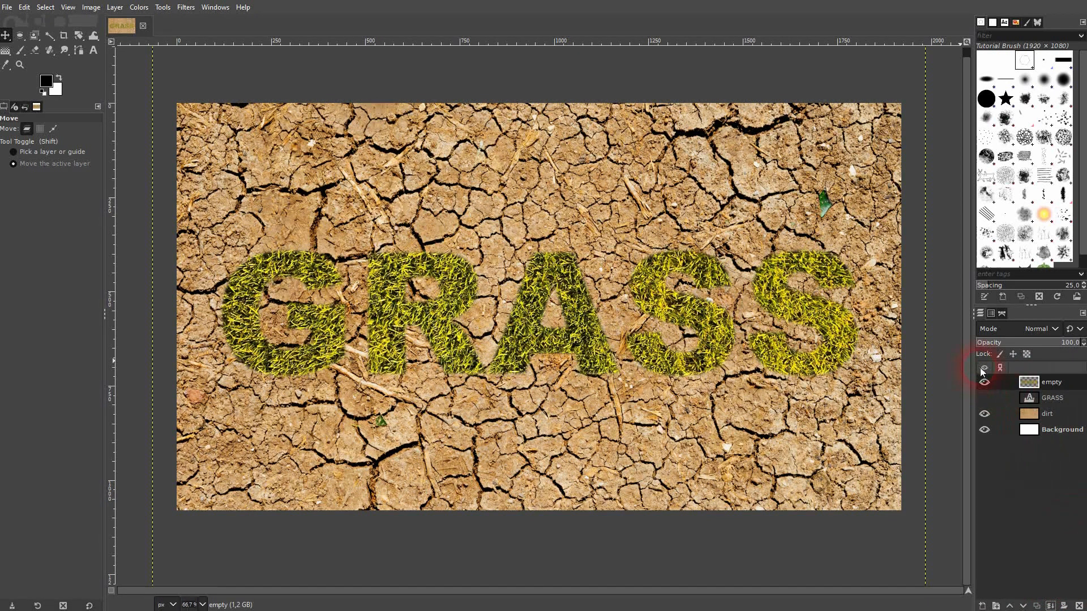
Delete the hidden GRASS text layer, keeping the merged grass lettering layer
click(984, 380)
click(984, 380)
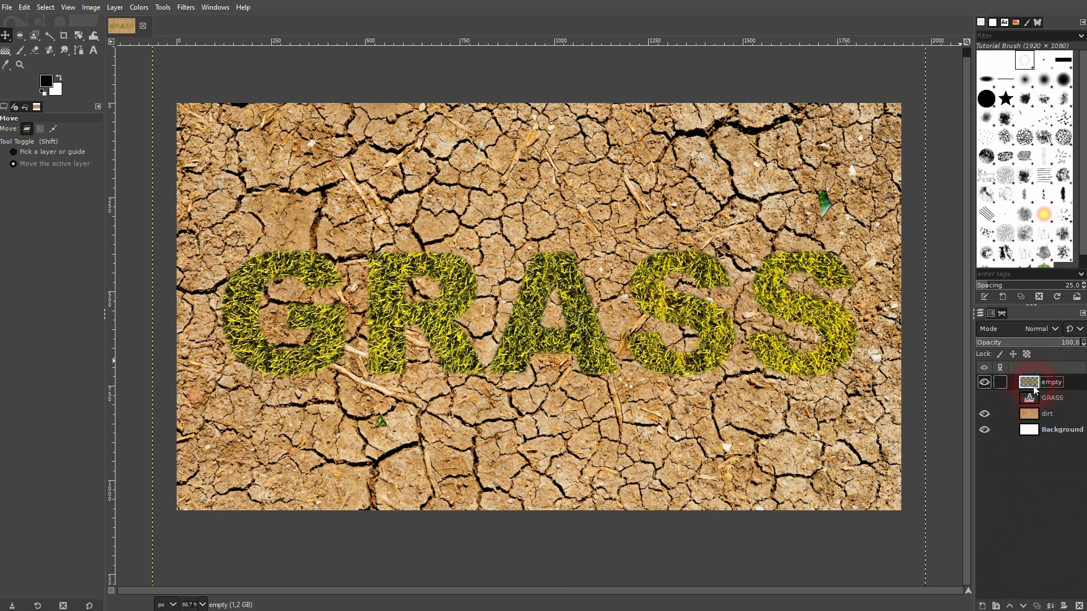
click(1047, 398)
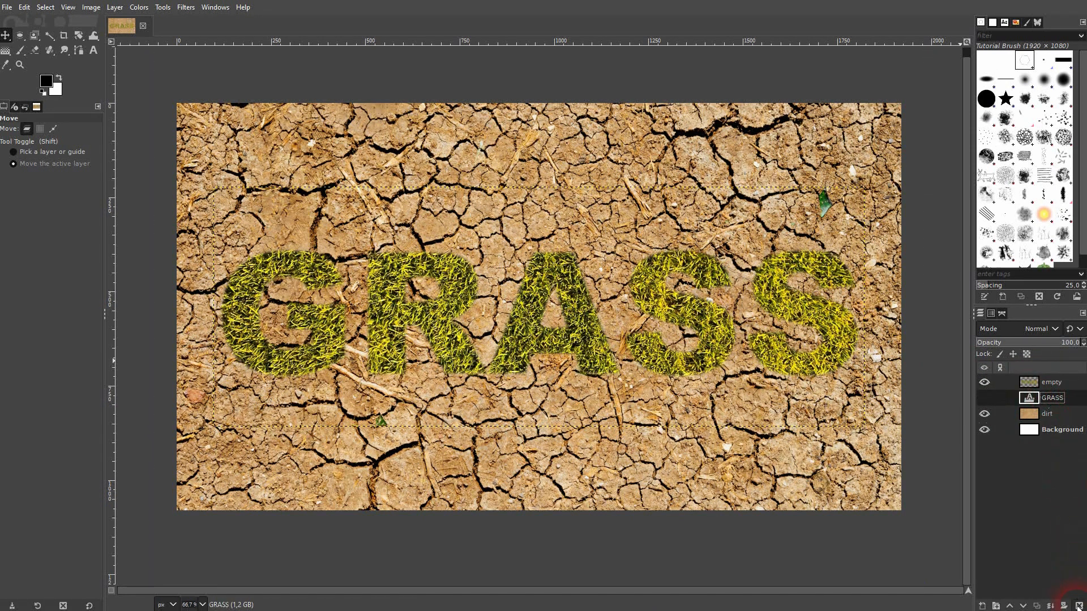
click(1079, 605)
Start a Drop Shadow filter on the empty layer and raise the shadow's opacity to 2.000
click(1043, 379)
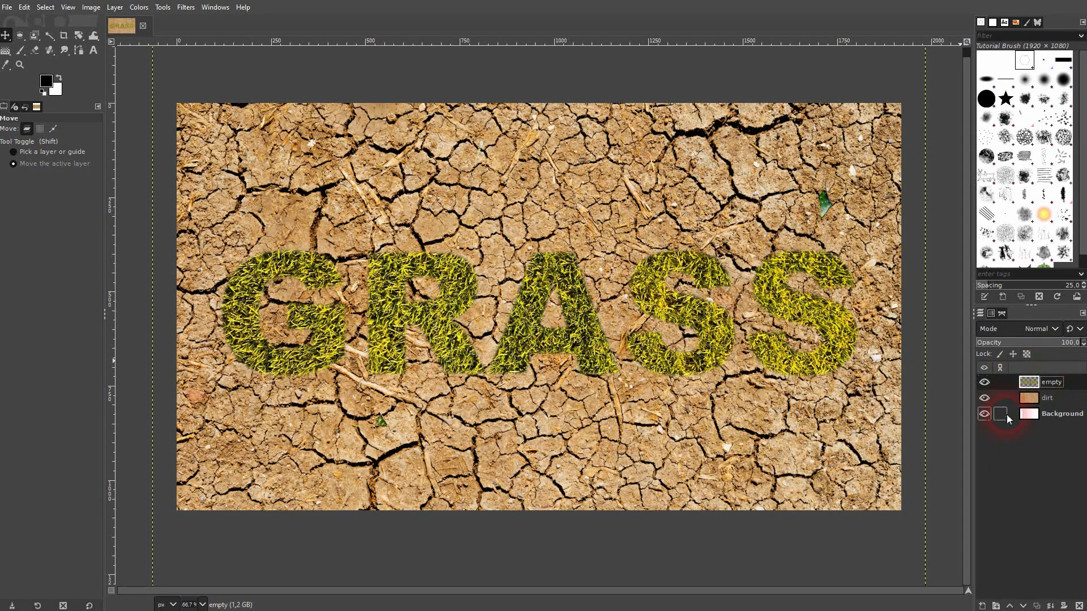
click(186, 8)
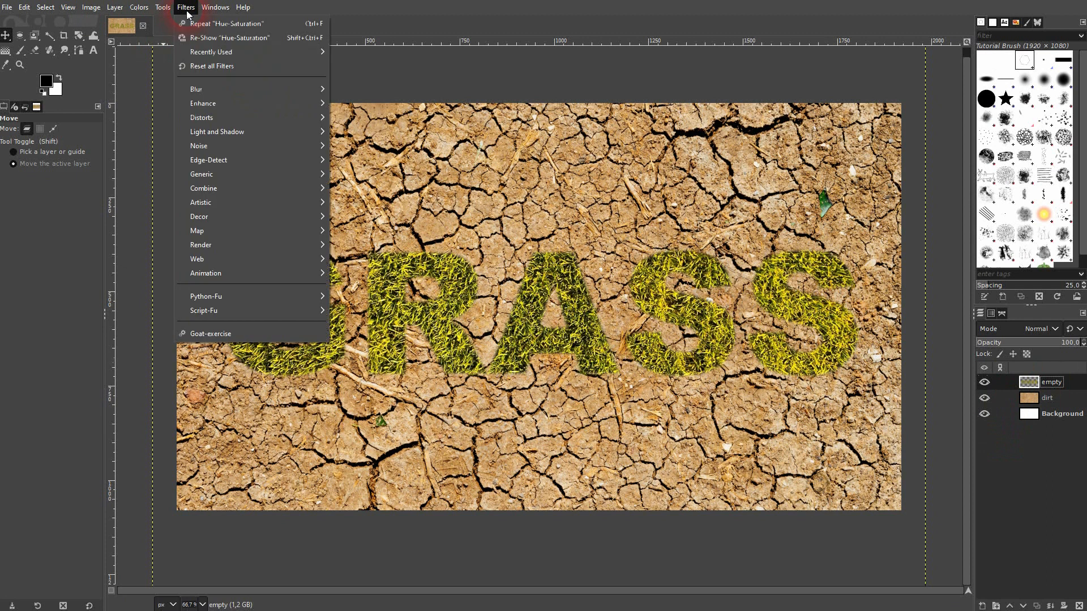
mouse_move(269, 133)
click(368, 226)
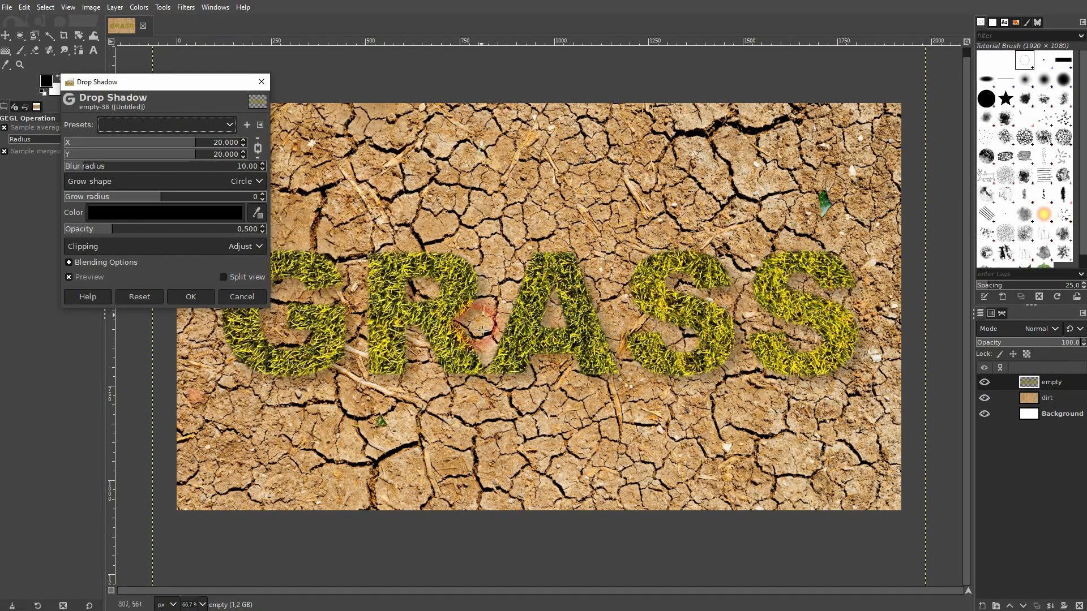
click(91, 279)
click(91, 279)
drag(136, 229, 287, 225)
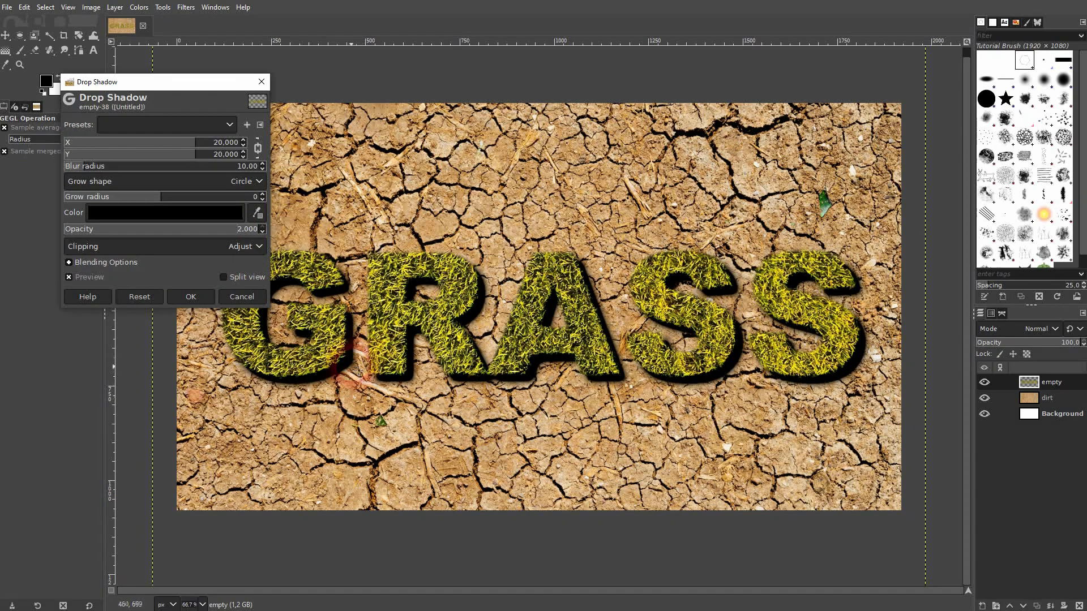
Set the shadow's linked X and Y offsets to about -0.258 and its blur radius to about 11.01
click(167, 142)
drag(167, 142, 155, 147)
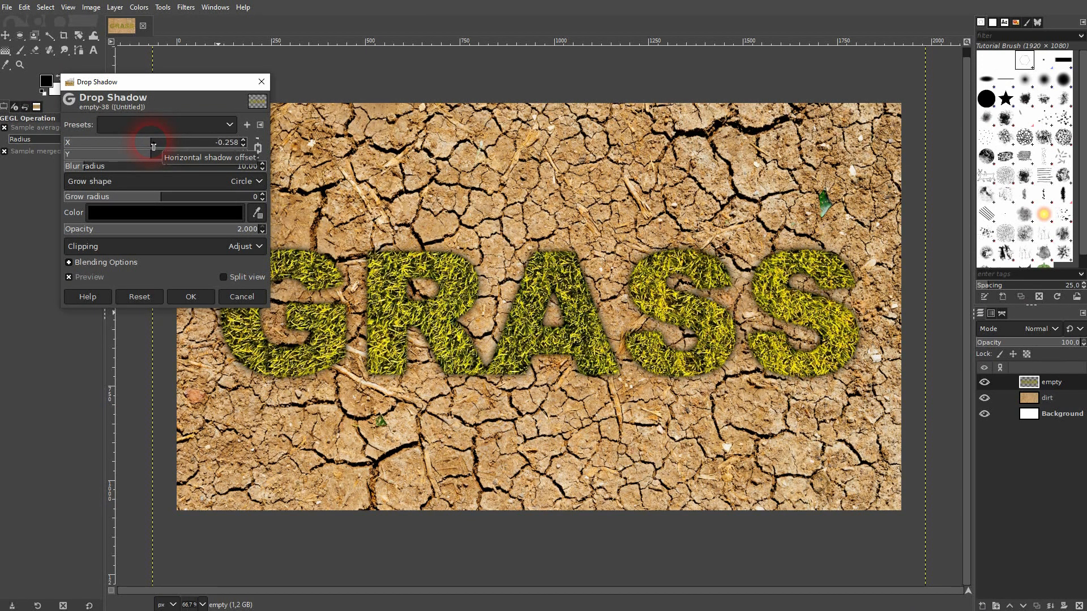
click(105, 167)
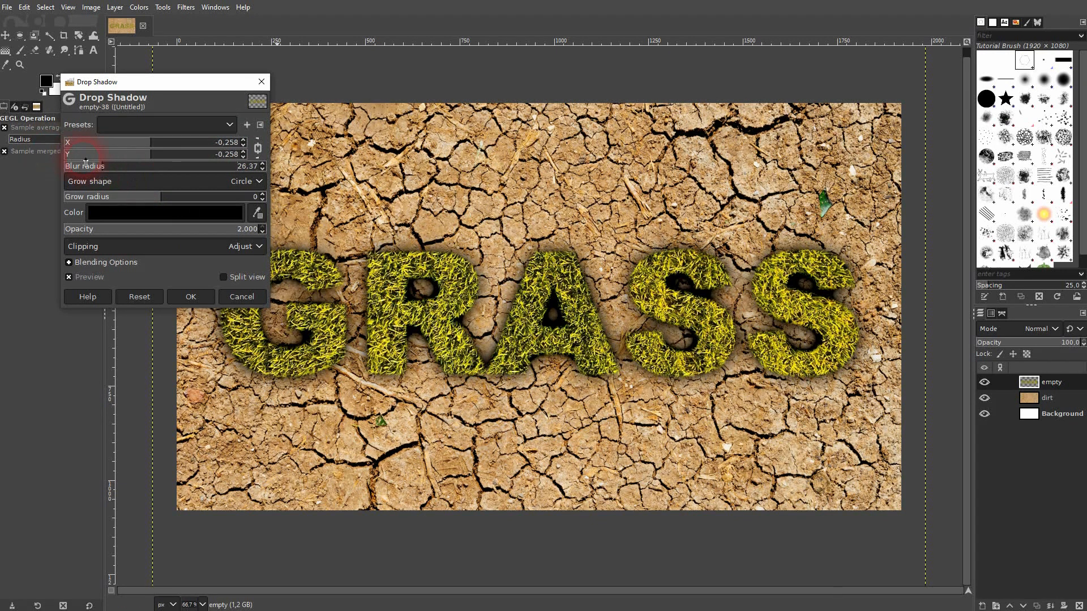
click(88, 168)
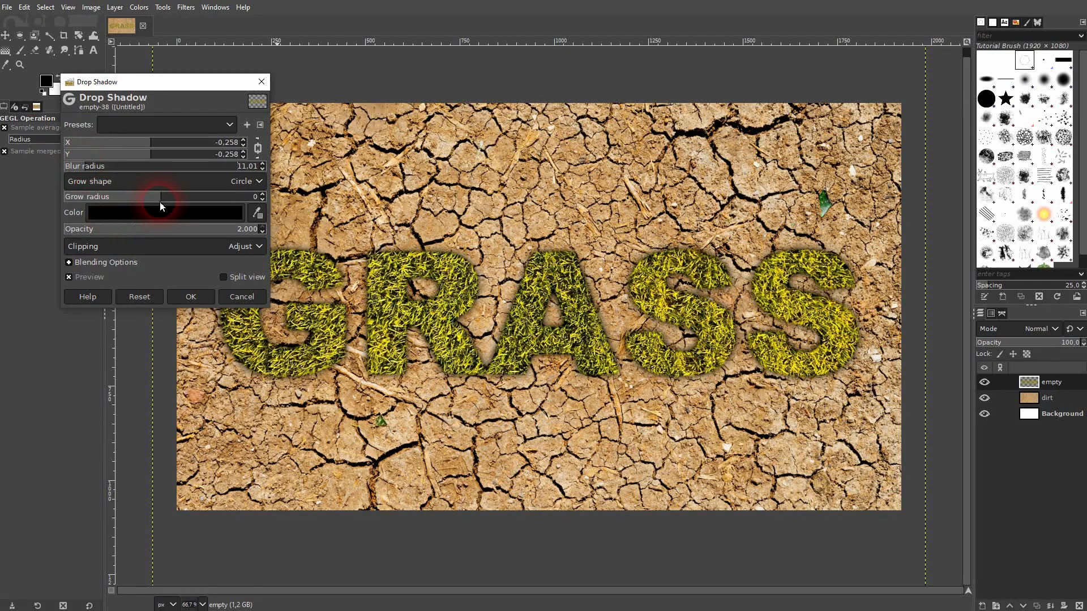
Set the shadow's grow radius to 1 and apply the Drop Shadow to the grass lettering
mouse_move(162, 199)
mouse_down()
mouse_move(196, 200)
mouse_move(162, 201)
mouse_up()
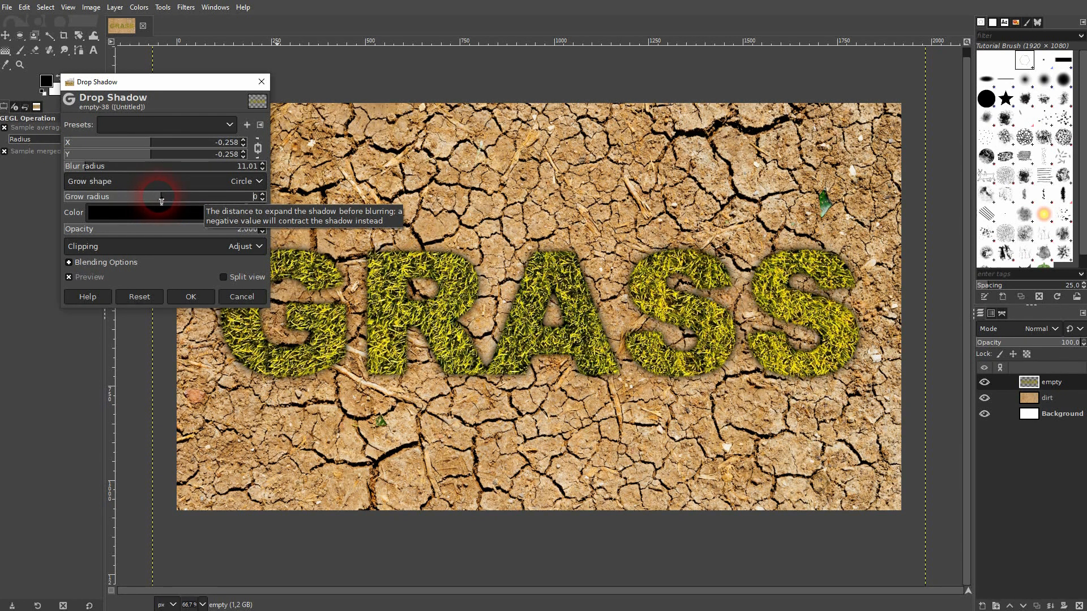
click(263, 195)
click(263, 194)
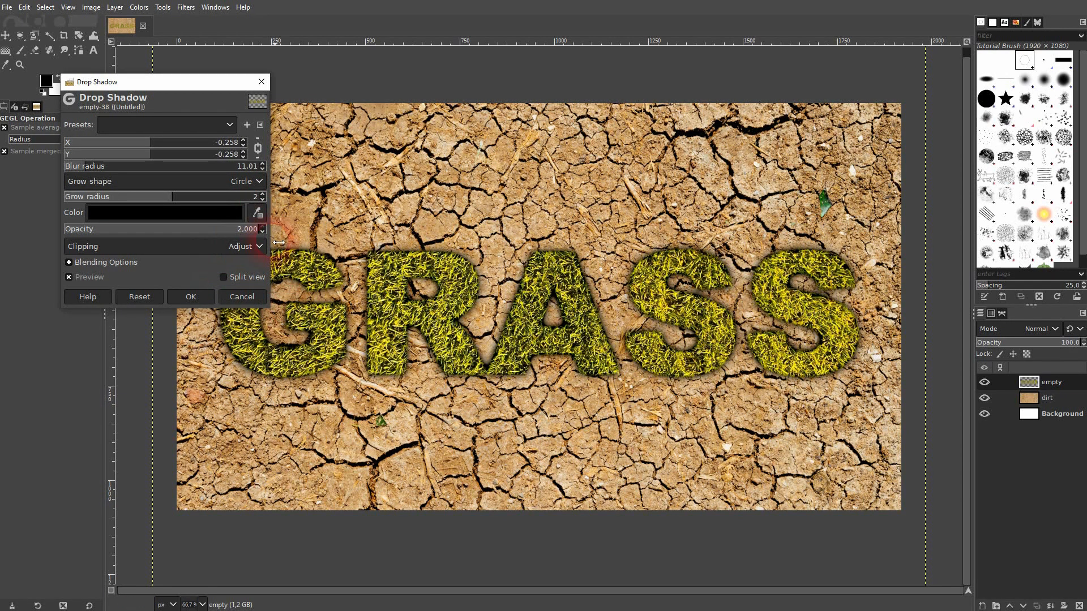
click(262, 199)
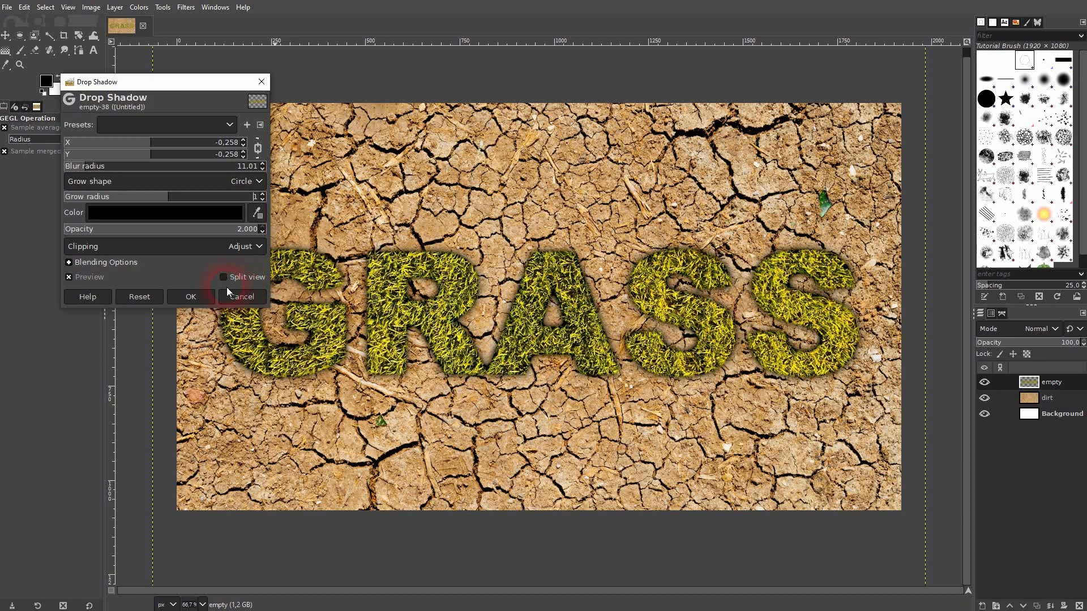
click(191, 296)
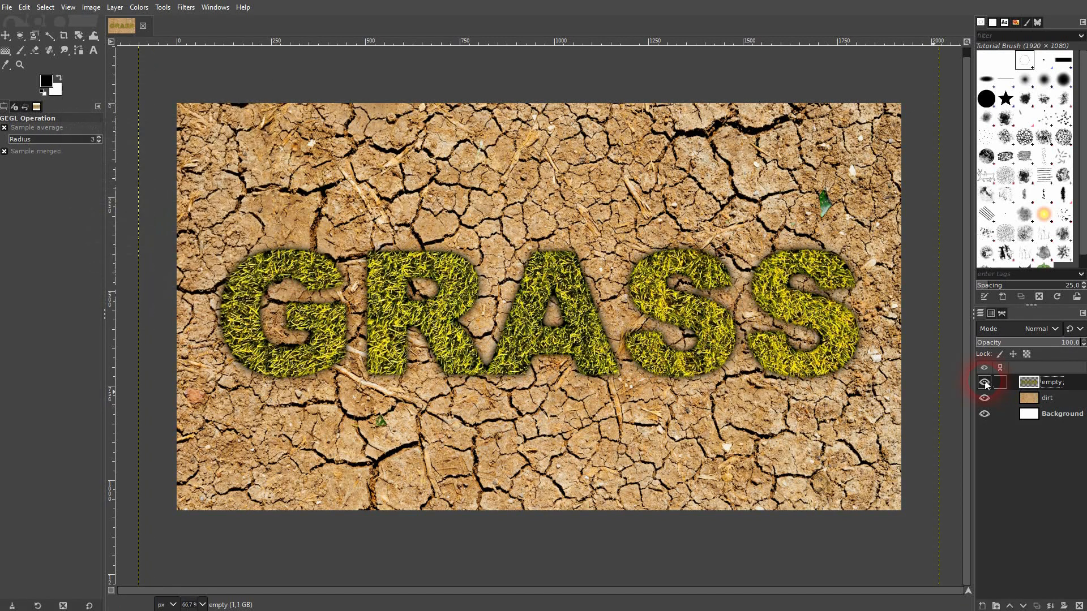
Try intensifying the shadow with two duplicates of the empty layer and delete both copies
click(1036, 606)
click(1037, 607)
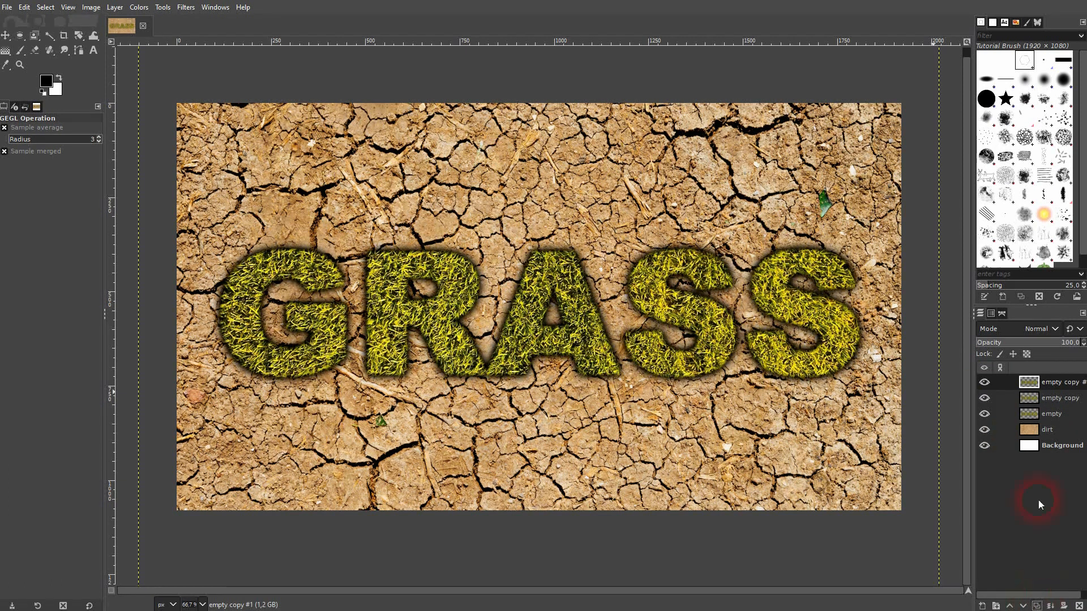
click(1079, 606)
click(1079, 607)
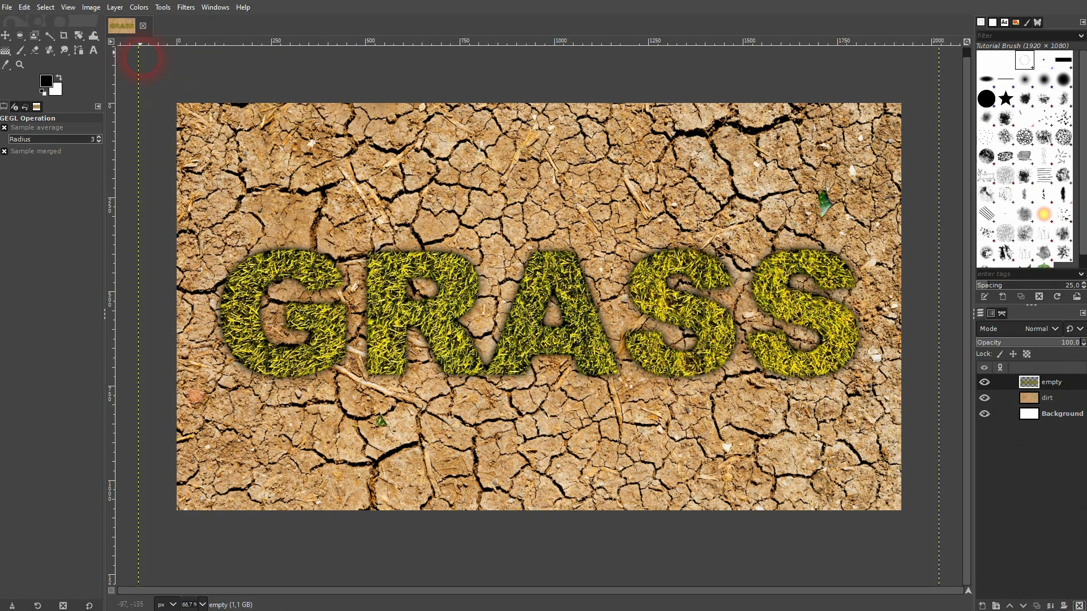
Apply Hue-Saturation to the yellows of the empty layer with hue 3.3, lightness -6.7 and saturation -1.8
click(138, 7)
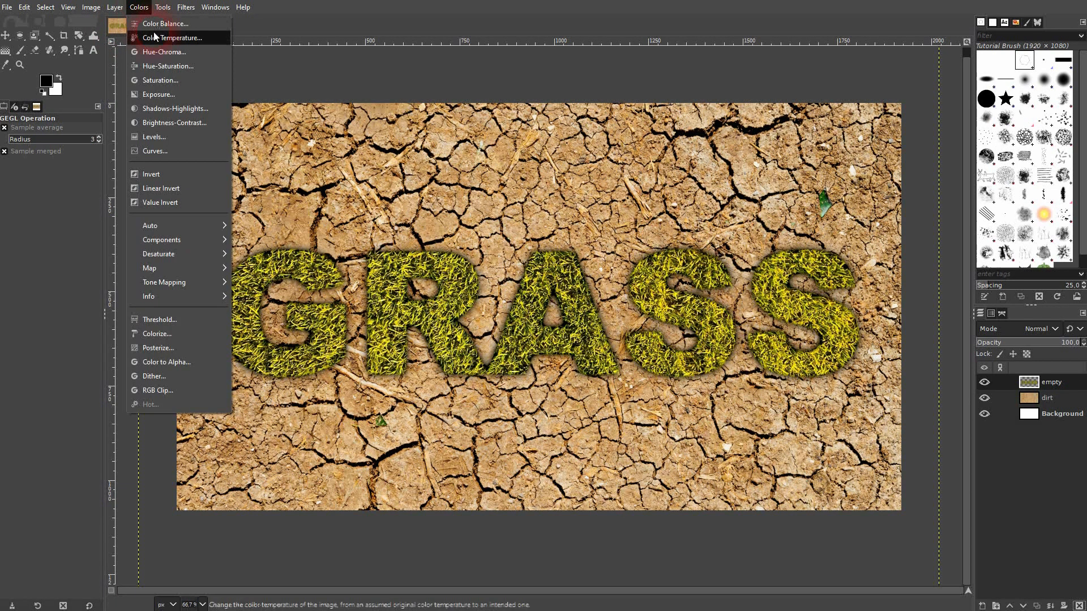
click(168, 66)
drag(178, 88, 152, 38)
click(116, 131)
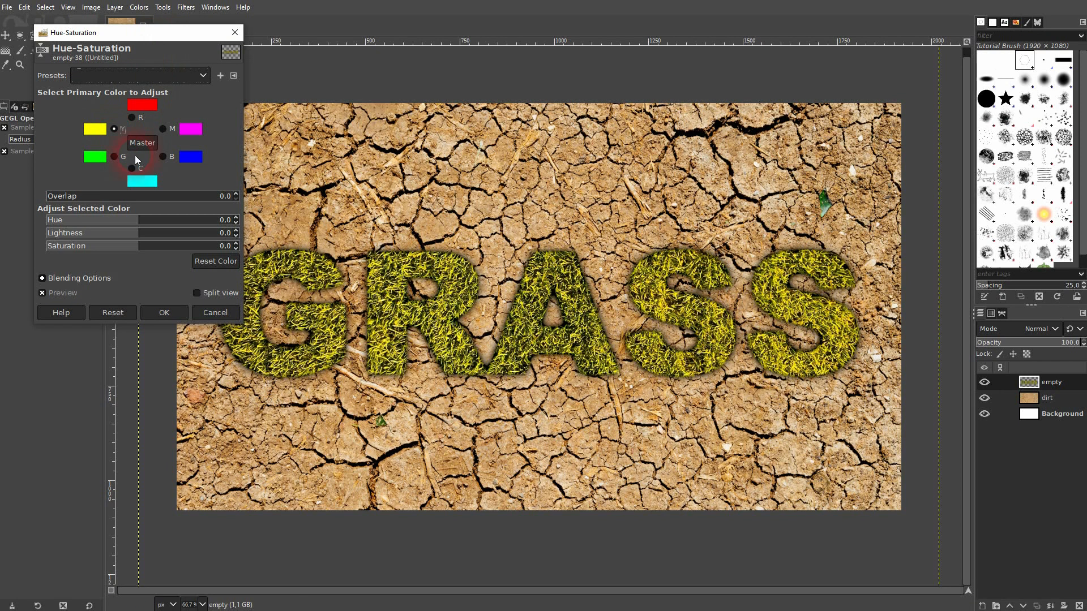
drag(163, 224, 144, 238)
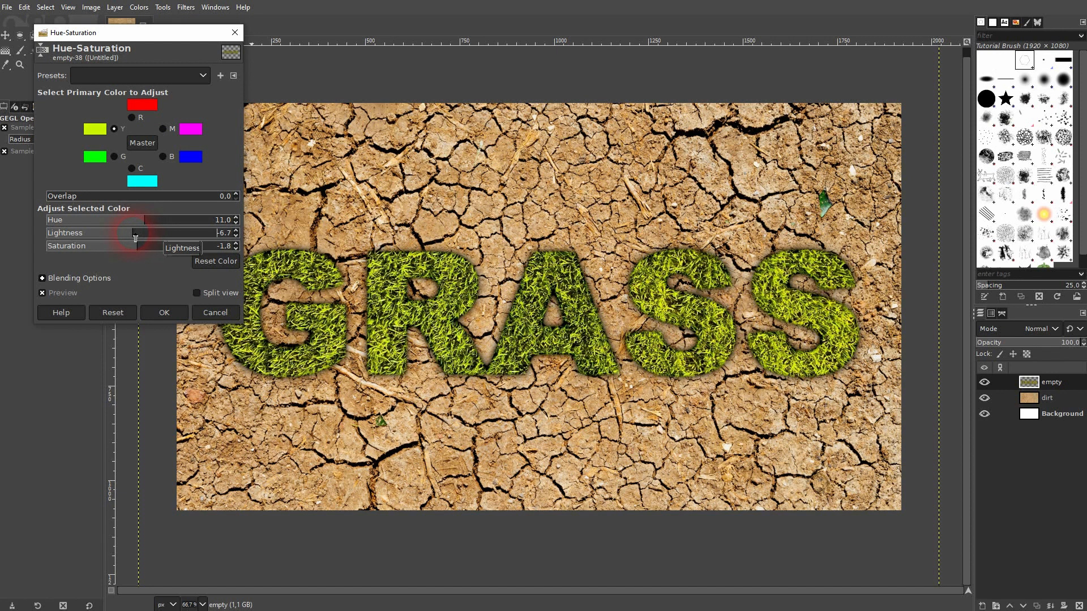
drag(149, 220, 149, 221)
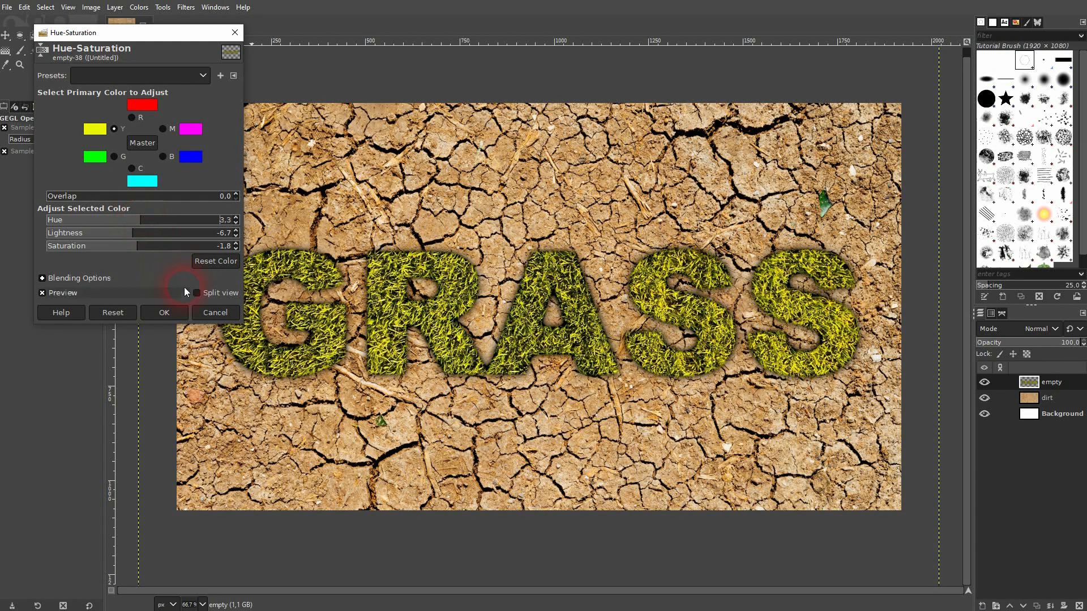
click(163, 313)
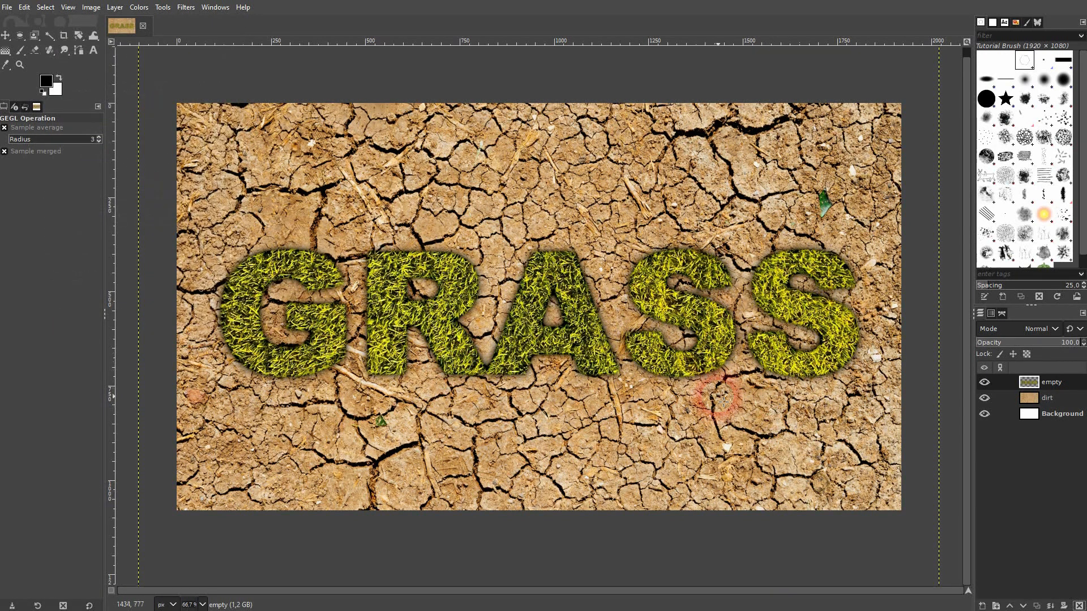
click(984, 383)
click(983, 383)
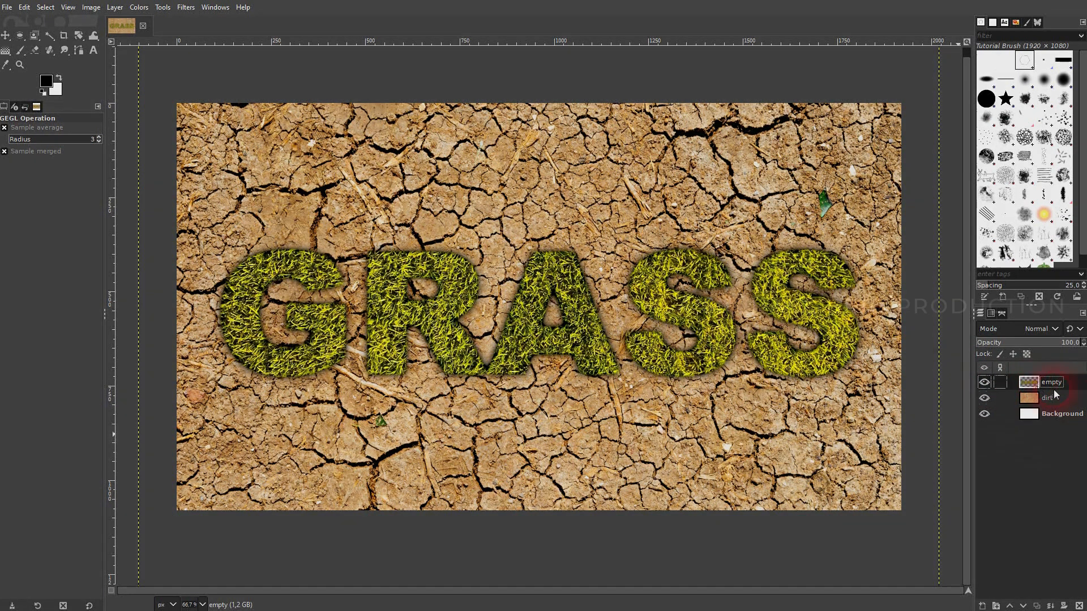